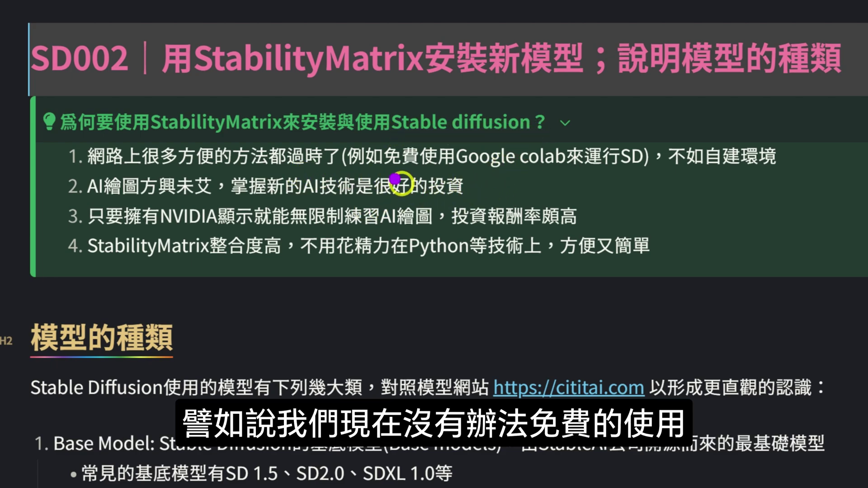
# Read through the note's four reasons for installing and using Stable Diffusion with StabilityMatrix.
pyautogui.moveTo(378, 168)
pyautogui.mouseDown()
pyautogui.moveTo(573, 165)
pyautogui.moveTo(632, 178)
pyautogui.mouseUp()
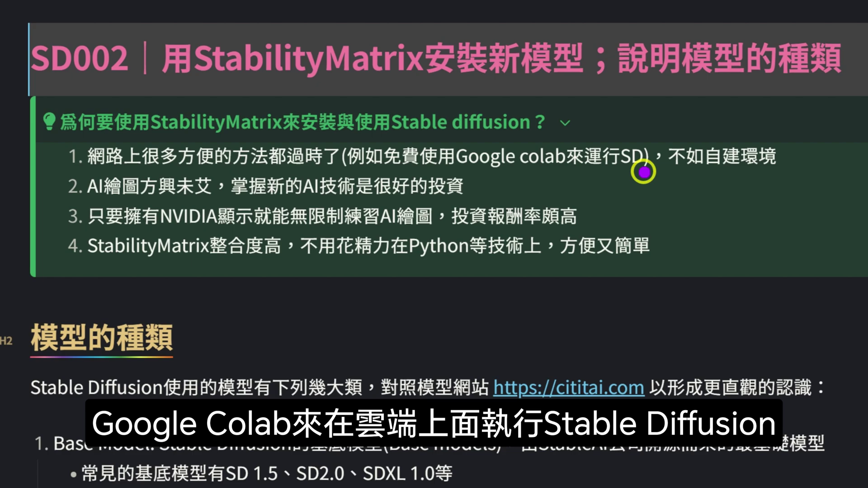
pyautogui.moveTo(667, 170); pyautogui.dragTo(817, 171)
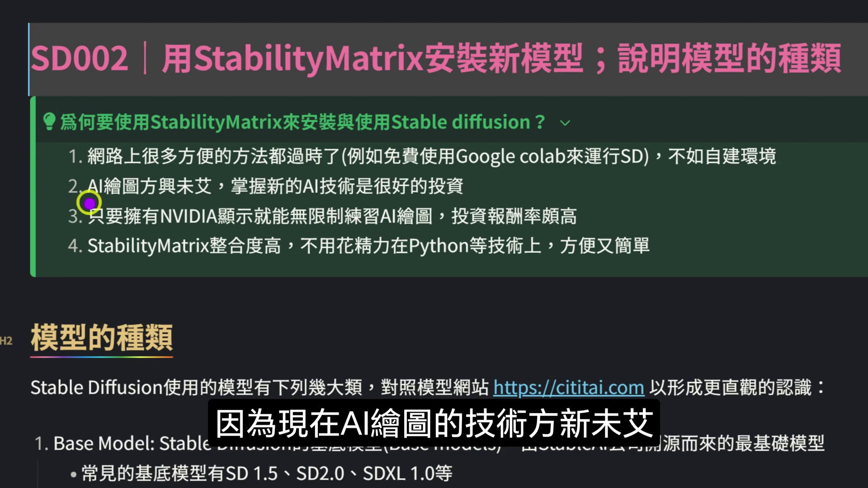
pyautogui.moveTo(86, 200); pyautogui.dragTo(212, 199)
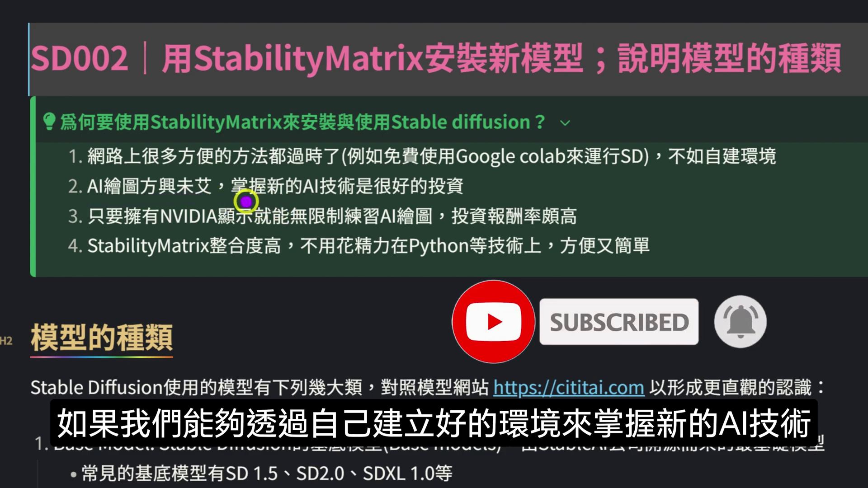
pyautogui.moveTo(230, 199); pyautogui.dragTo(346, 197)
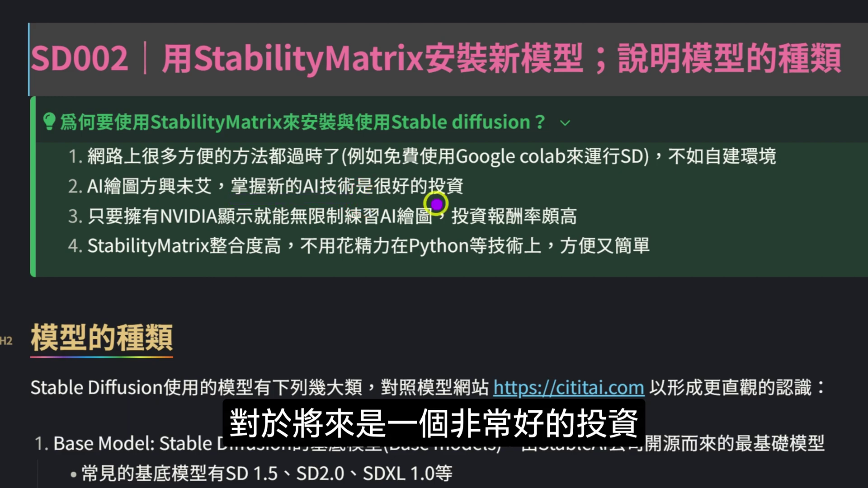
pyautogui.moveTo(128, 235); pyautogui.dragTo(459, 230)
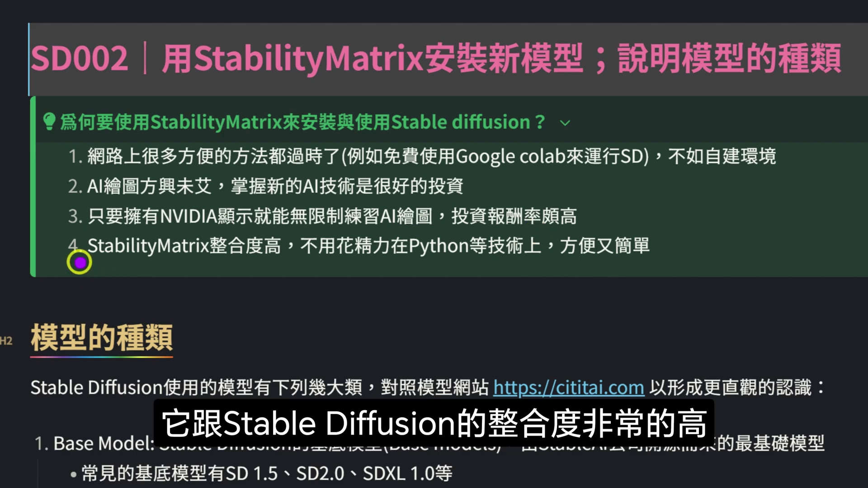
pyautogui.moveTo(196, 266); pyautogui.dragTo(300, 262)
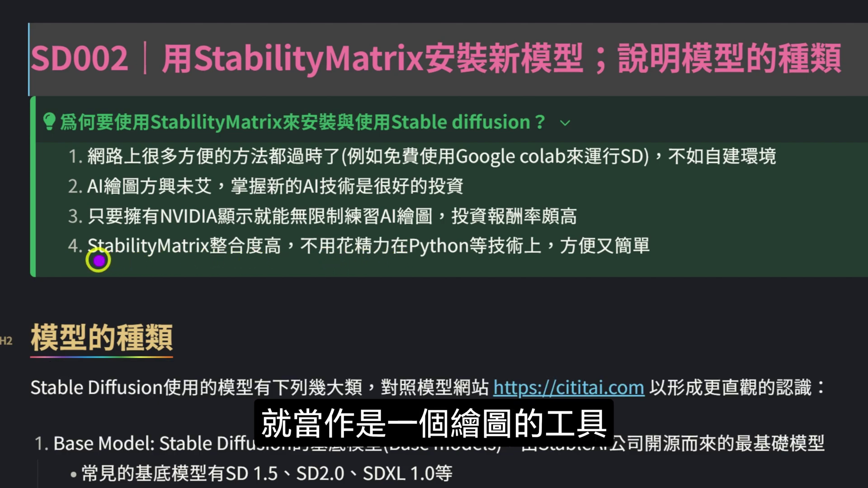
pyautogui.moveTo(556, 258); pyautogui.dragTo(691, 256)
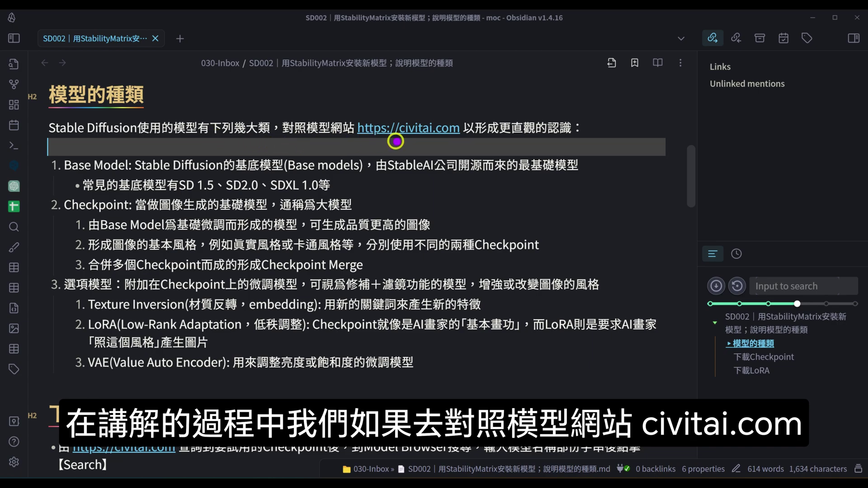
# Switch to the Civitai website and browse its list of most-downloaded models.
pyautogui.click(428, 141)
pyautogui.scroll(-8, 734, 258)
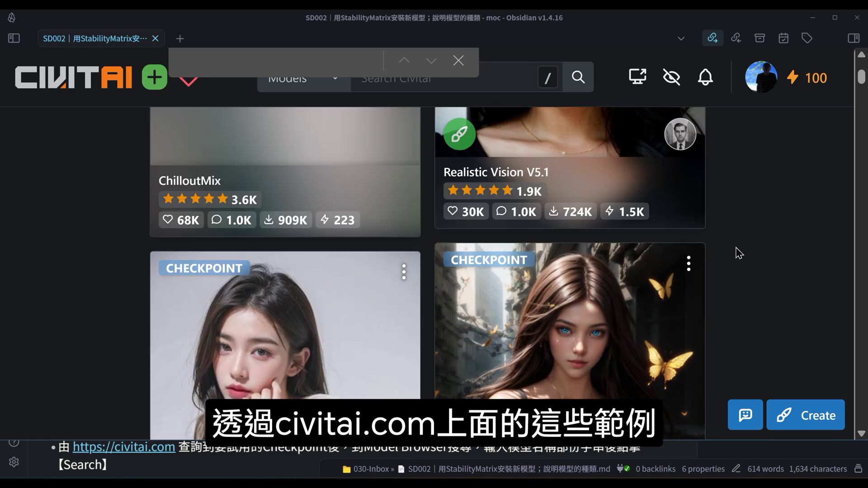
pyautogui.scroll(4, 739, 251)
pyautogui.scroll(3, 737, 251)
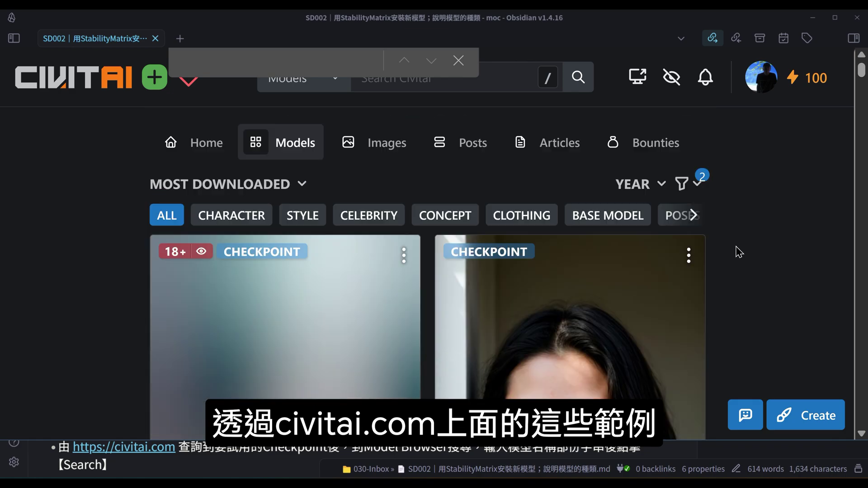
# Add the Embedding and LoRA types to the model filter alongside Checkpoint.
pyautogui.click(689, 186)
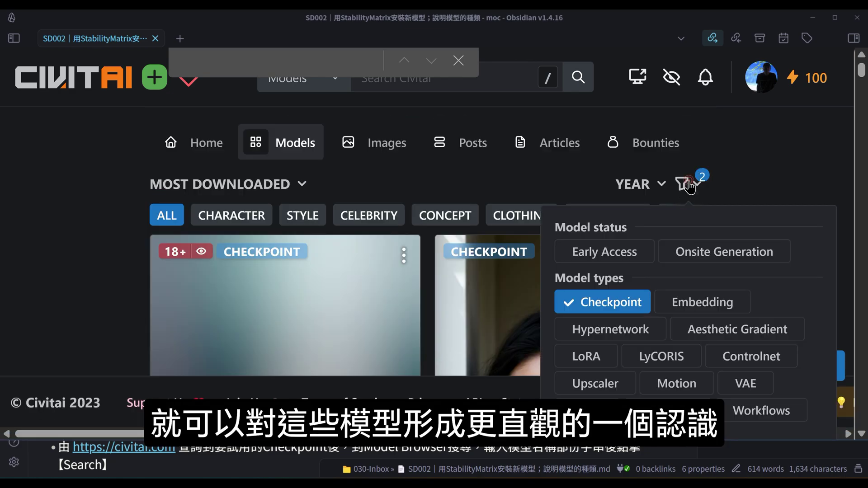
pyautogui.click(673, 303)
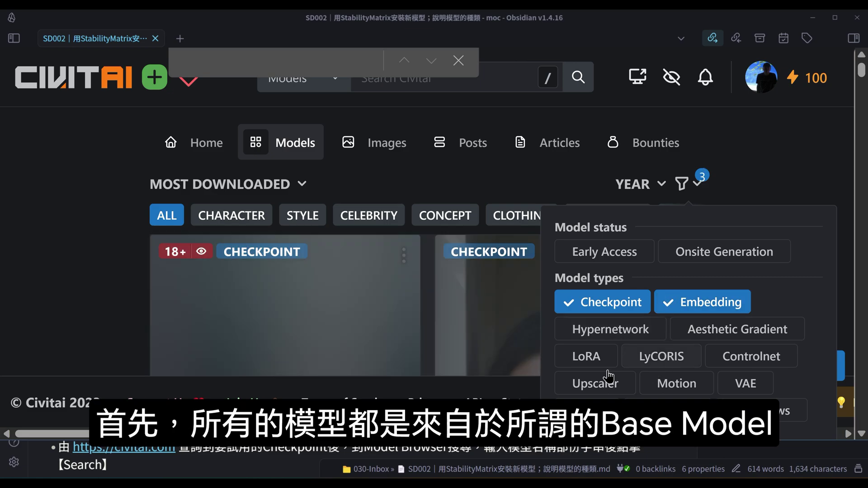
pyautogui.click(569, 356)
pyautogui.click(546, 173)
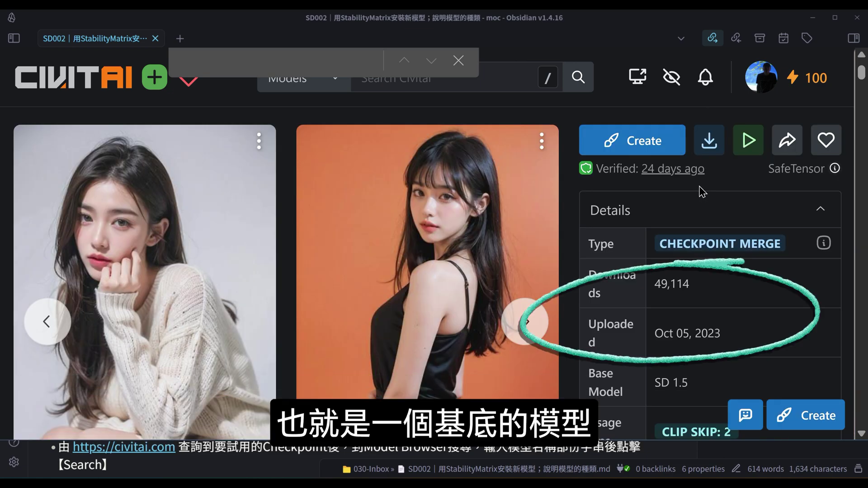
# Examine the details of the Checkpoint Merge model, including its type and base model.
pyautogui.scroll(-1, 699, 185)
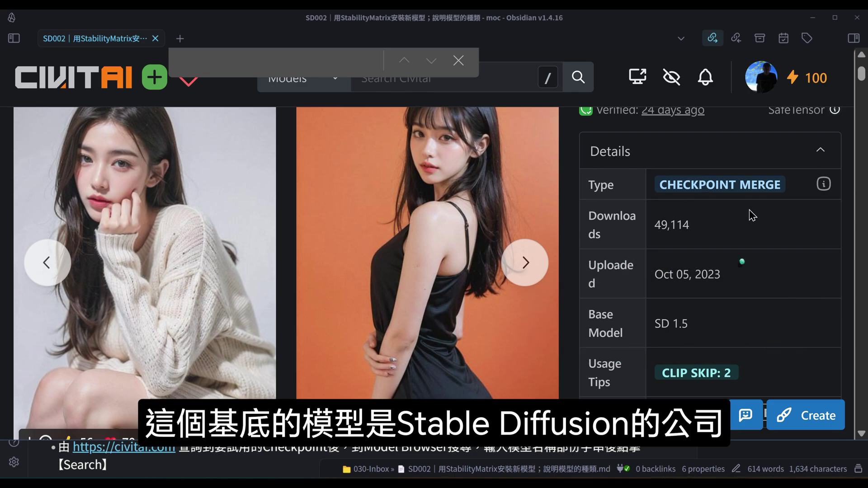
pyautogui.scroll(-2, 724, 215)
pyautogui.scroll(2, 750, 218)
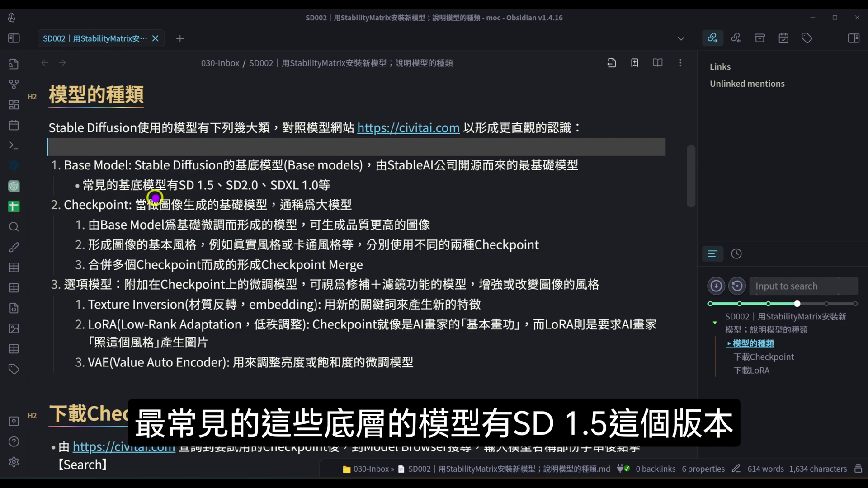
# Go back to the notes in Obsidian and review the common base models SD 1.5, SD2.0 and SDXL 1.0.
pyautogui.moveTo(171, 194); pyautogui.dragTo(322, 196)
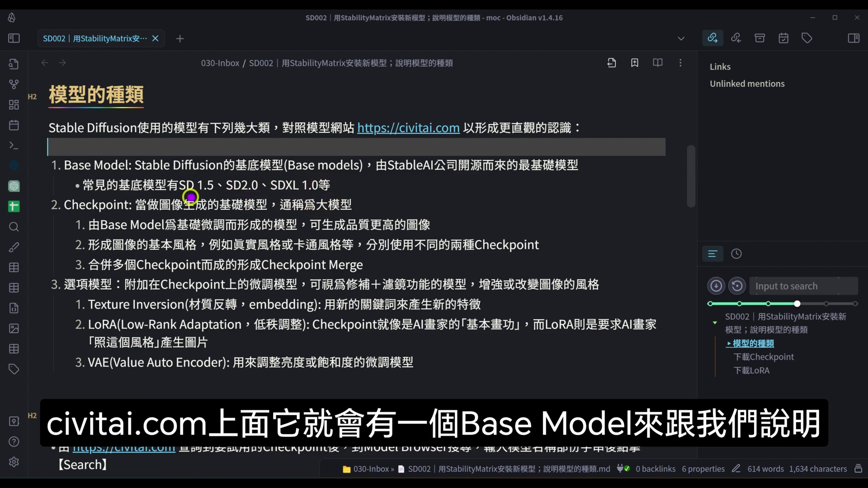
pyautogui.moveTo(174, 194); pyautogui.dragTo(332, 195)
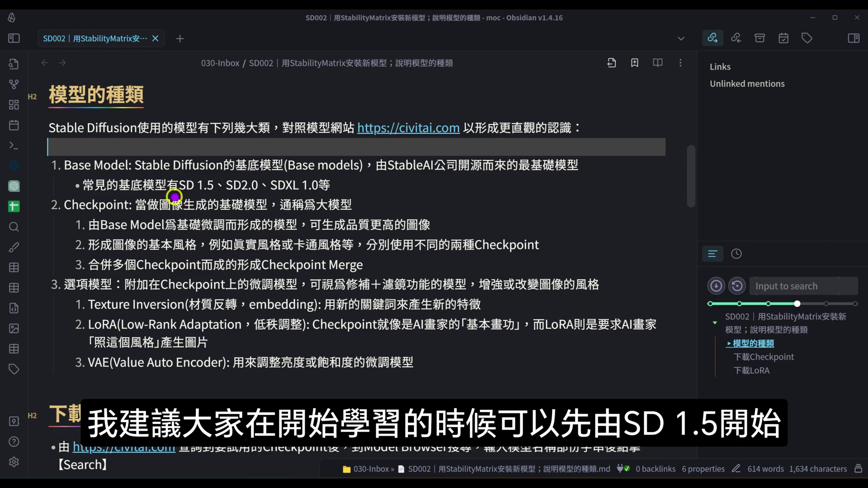
pyautogui.moveTo(174, 196); pyautogui.dragTo(213, 197)
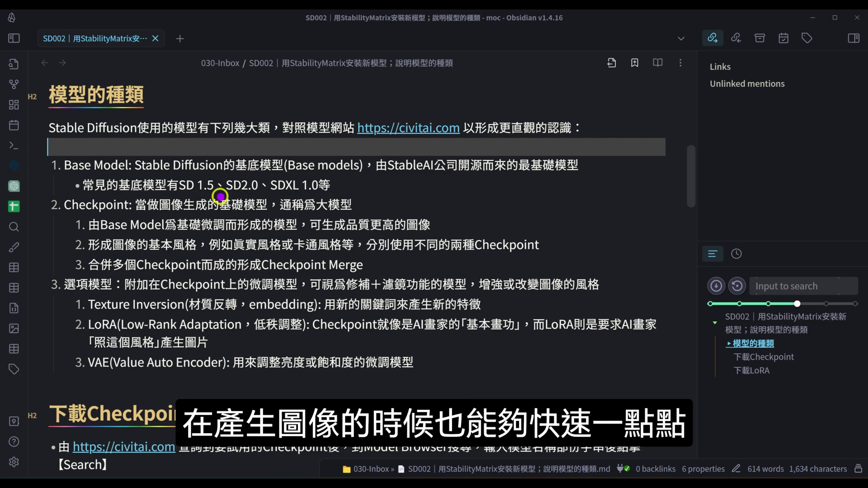
pyautogui.moveTo(53, 171); pyautogui.dragTo(134, 171)
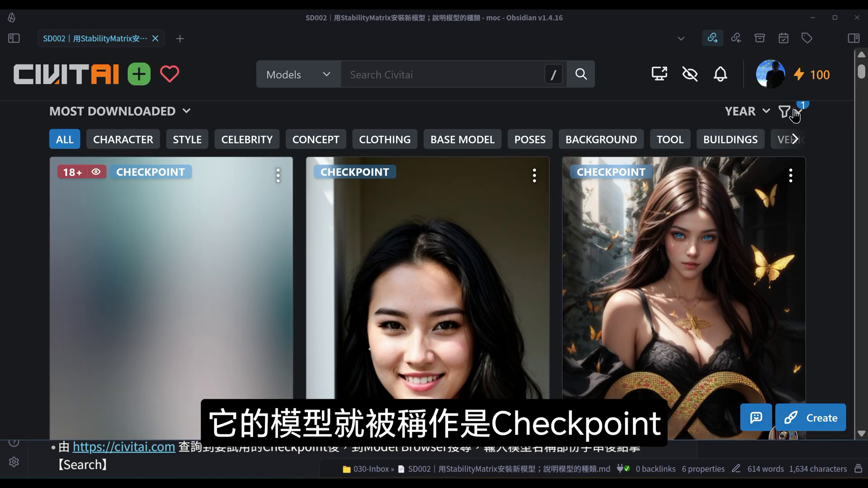
# Check the model type filter on Civitai and open the DreamShaper checkpoint's page.
pyautogui.click(785, 111)
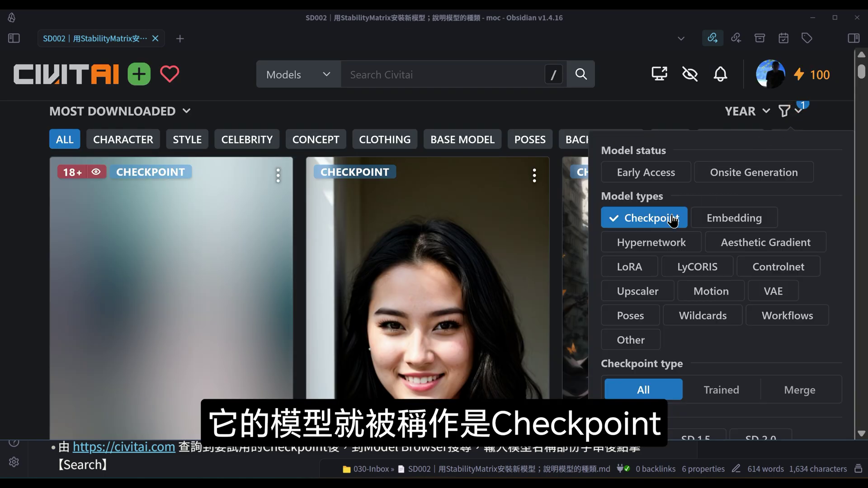
pyautogui.click(603, 113)
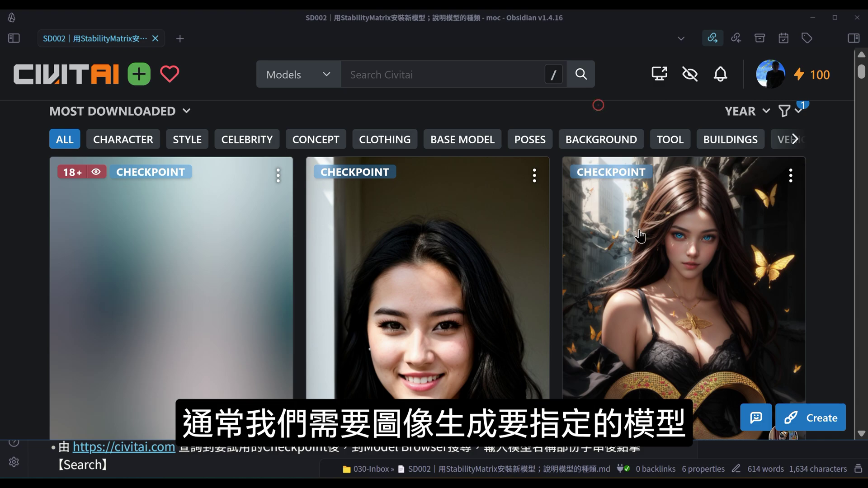
pyautogui.scroll(-3, 636, 234)
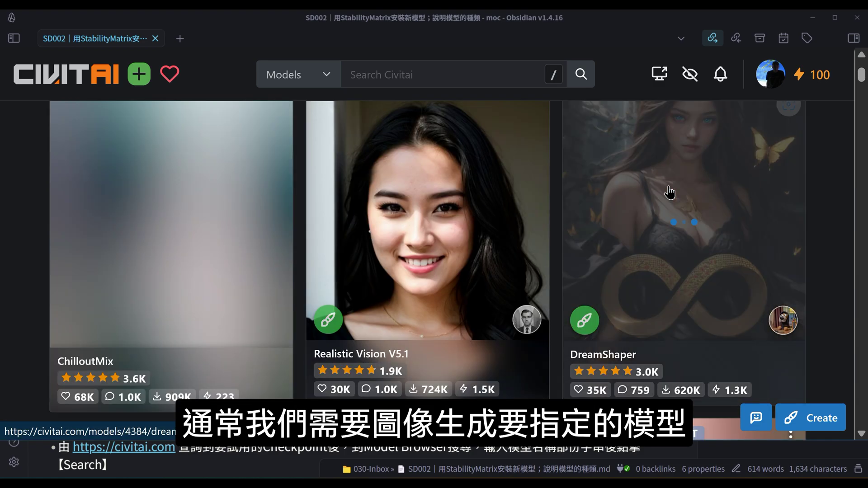
pyautogui.click(669, 190)
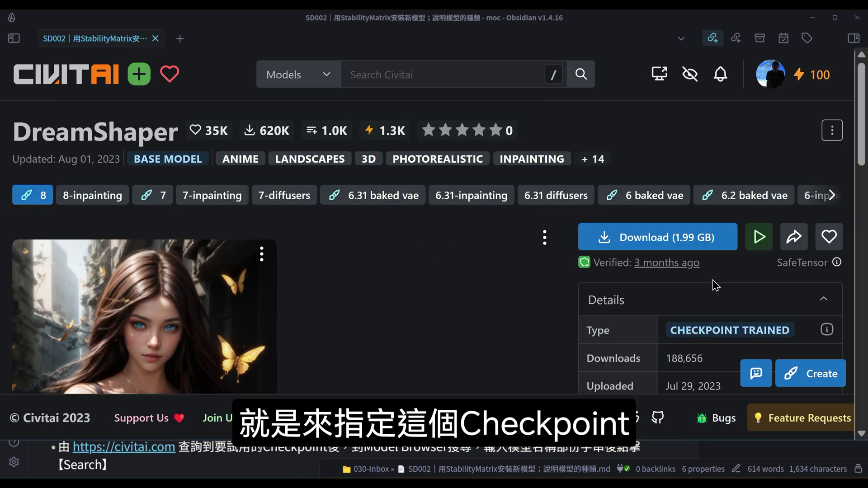
# Examine DreamShaper's details and preview images, and compare them with the note's points on Checkpoint models.
pyautogui.scroll(-3, 713, 279)
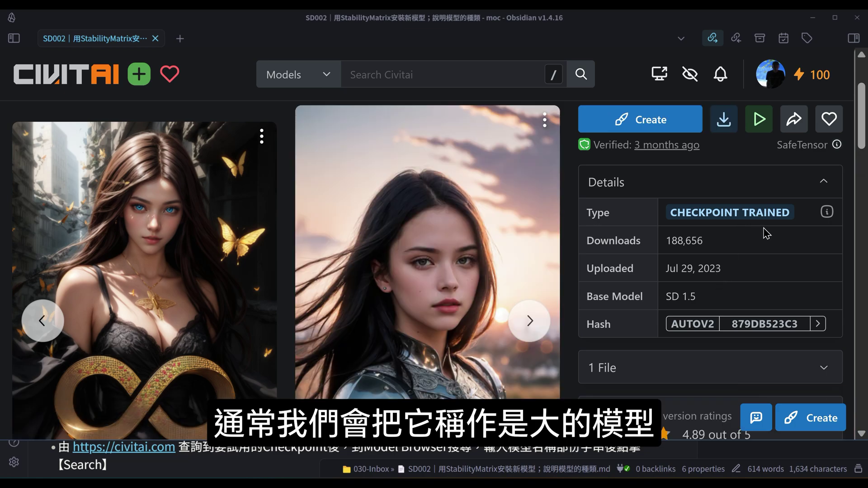
pyautogui.scroll(-2, 765, 231)
pyautogui.scroll(-4, 644, 250)
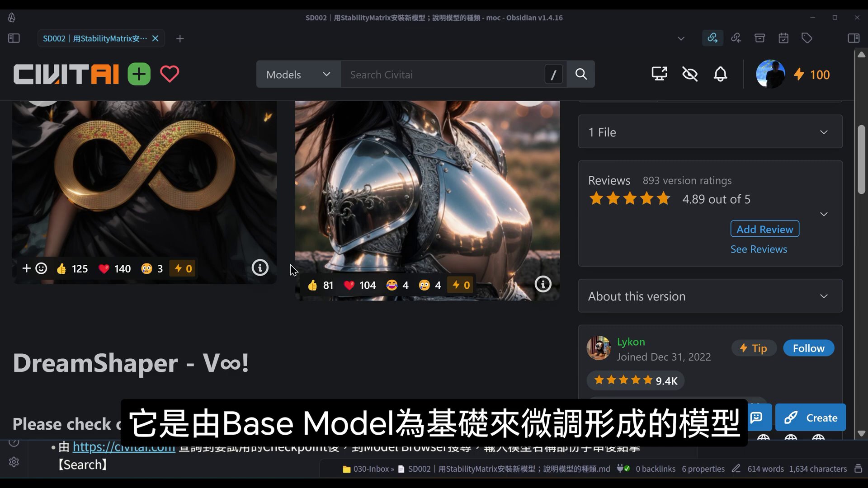
pyautogui.scroll(3, 294, 271)
pyautogui.click(260, 386)
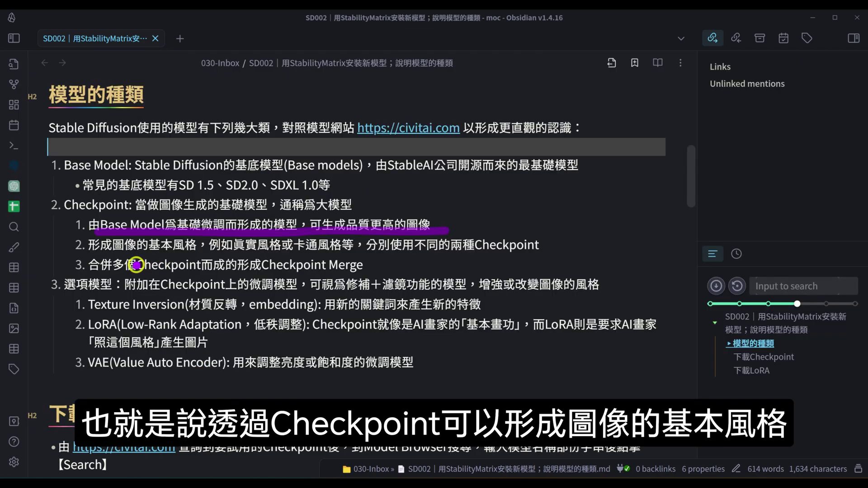
pyautogui.click(95, 256)
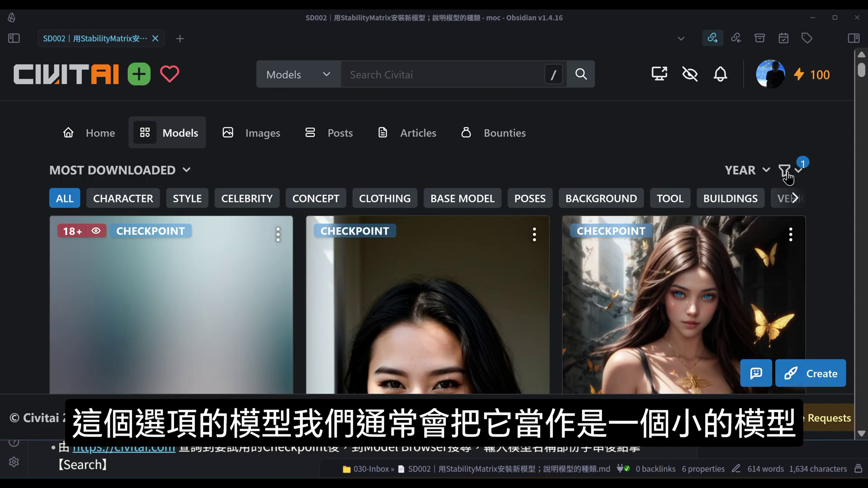
# Filter the Civitai models to the Embedding, VAE and LoRA types, leaving Checkpoint out.
pyautogui.click(785, 170)
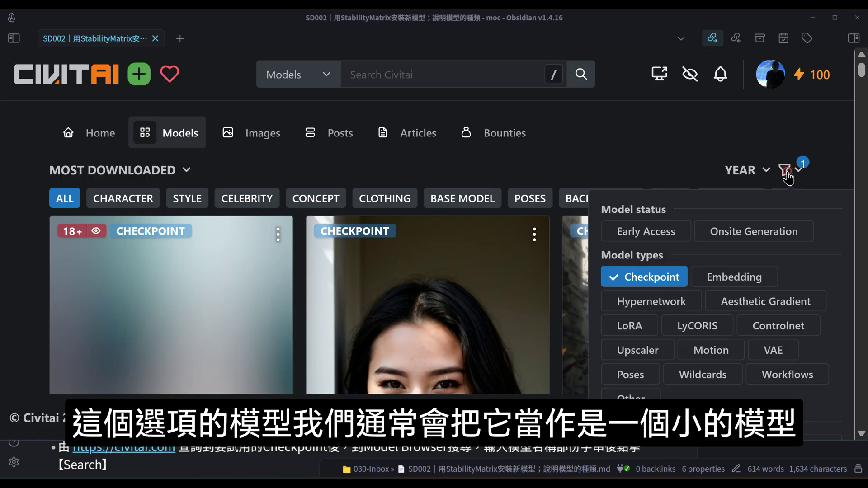
pyautogui.click(707, 287)
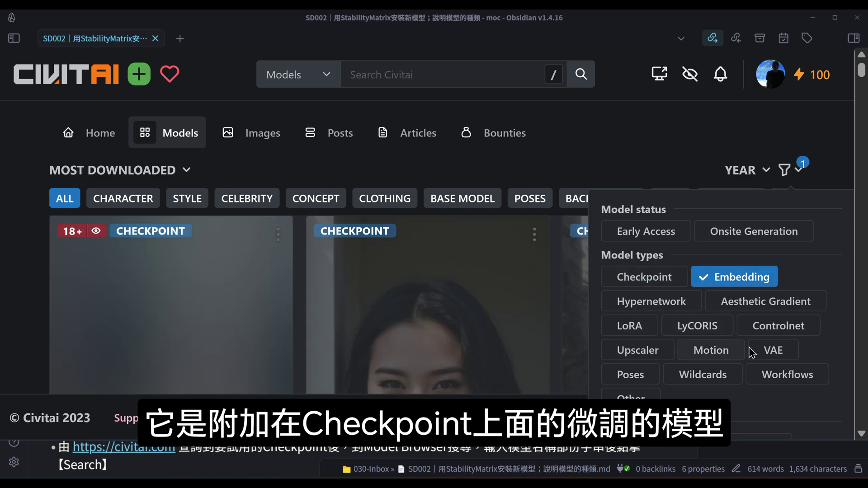
pyautogui.click(761, 357)
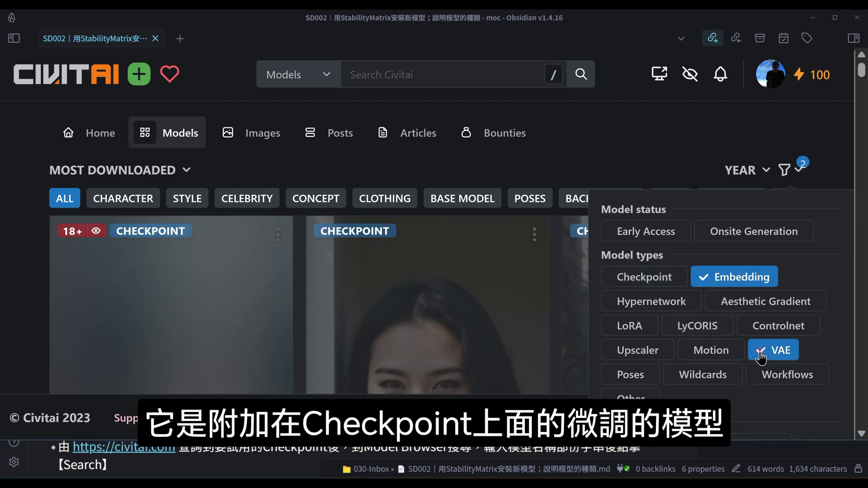
pyautogui.click(615, 329)
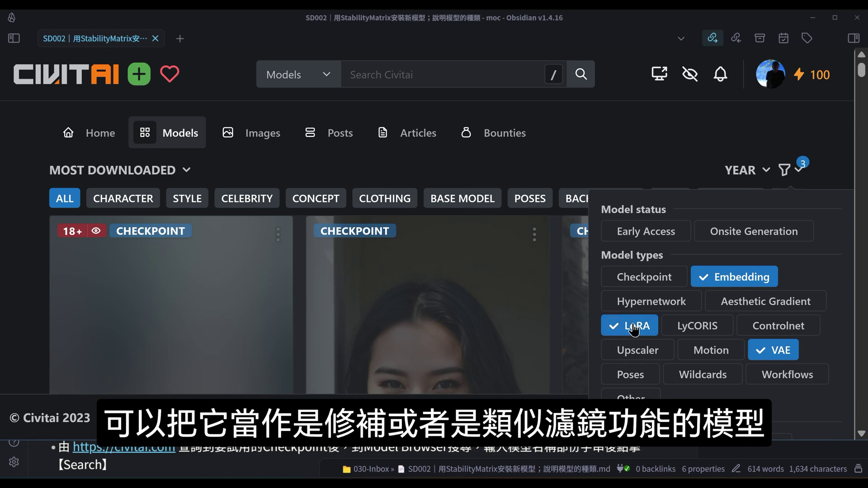
pyautogui.click(651, 116)
pyautogui.click(479, 69)
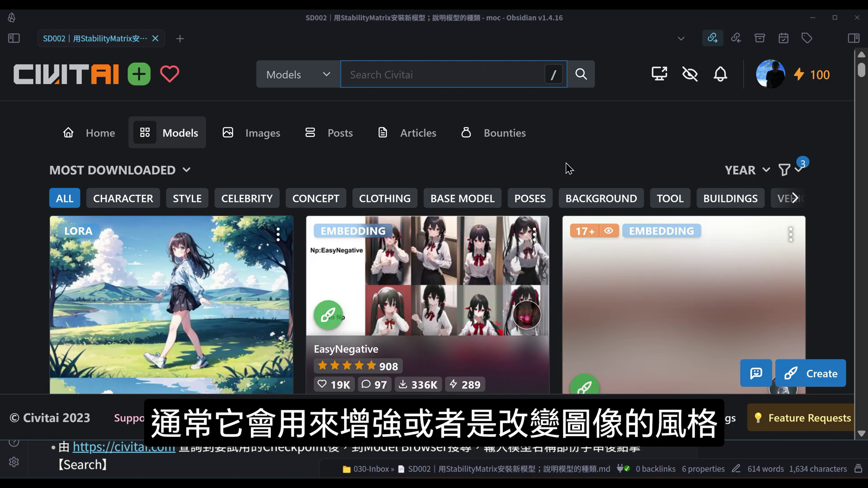
# Open the Detail Tweaker LoRA model, examine its type, base model and sample images, and return to the model list.
pyautogui.scroll(-3, 342, 235)
pyautogui.click(129, 179)
pyautogui.scroll(-3, 723, 226)
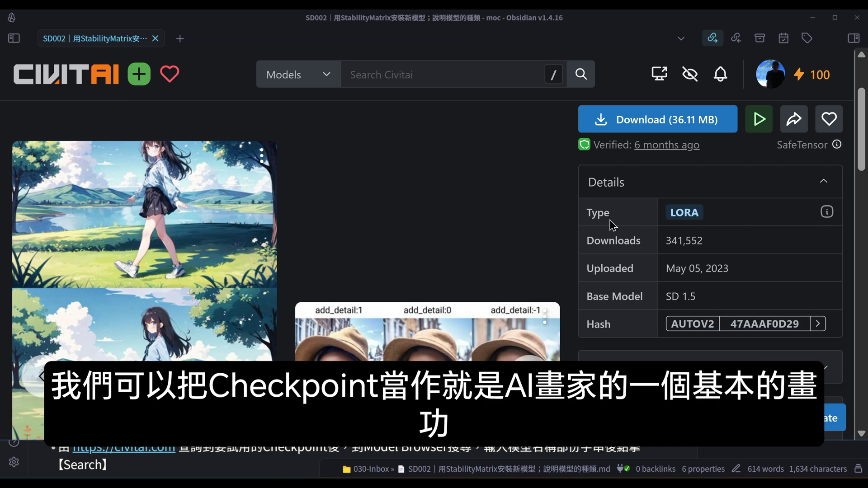
pyautogui.scroll(-3, 743, 232)
pyautogui.scroll(4, 743, 232)
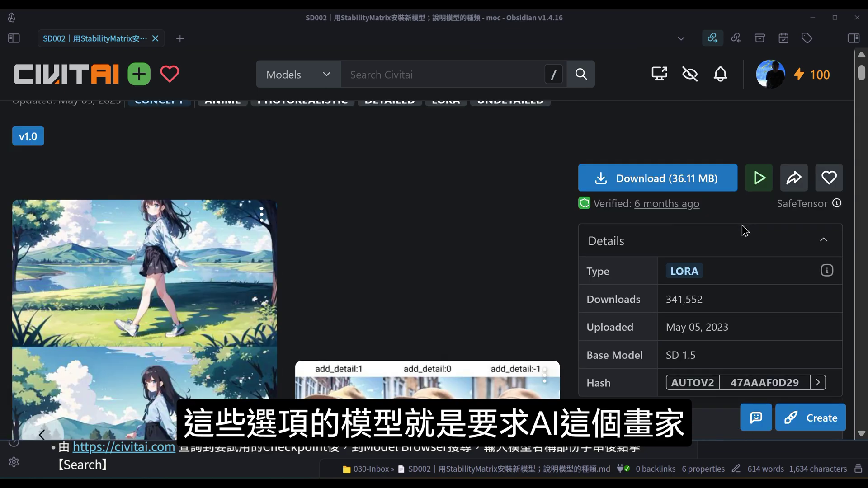
pyautogui.scroll(2, 742, 225)
pyautogui.scroll(-3, 700, 285)
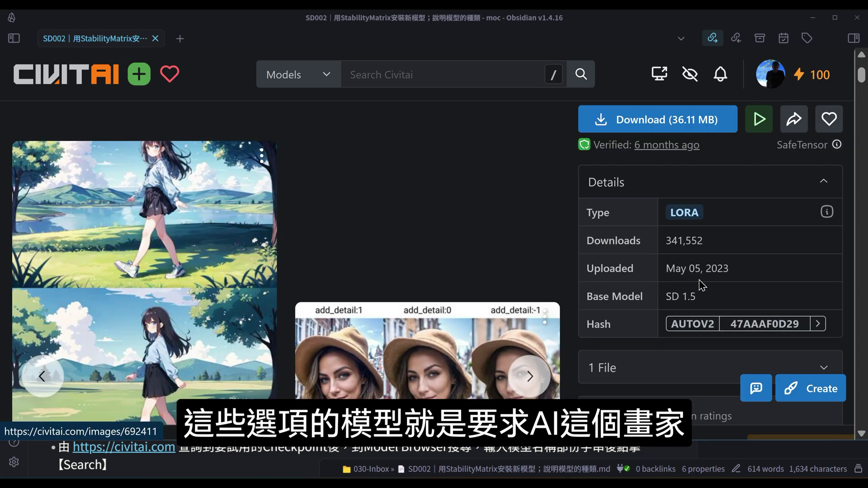
pyautogui.hotkey('alt', 'Left')
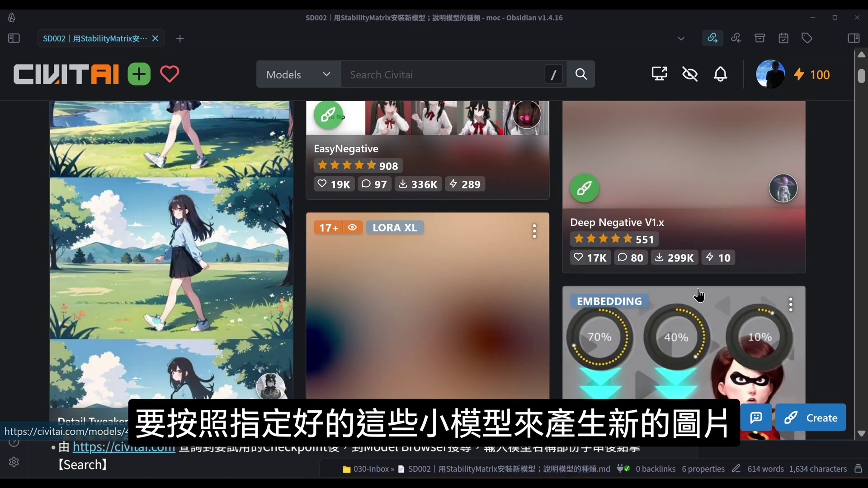
# Open the Age Slider embedding on Civitai and examine its type, base model and sample images.
pyautogui.scroll(-3, 683, 334)
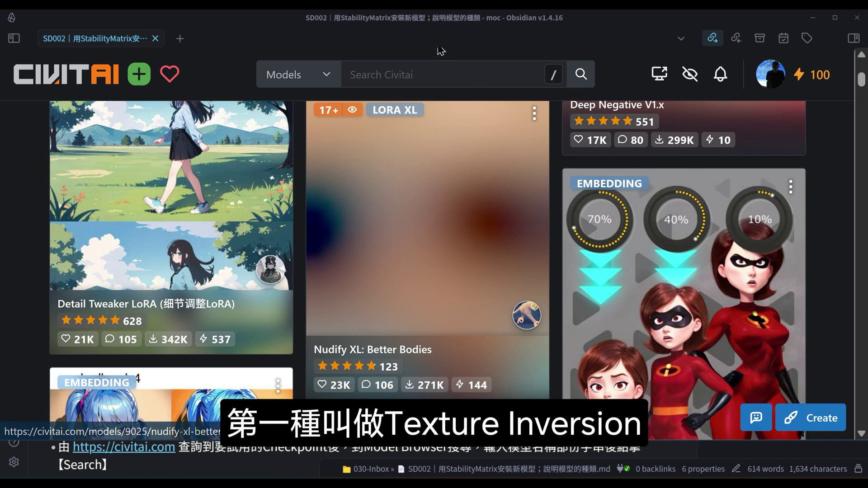
pyautogui.click(639, 239)
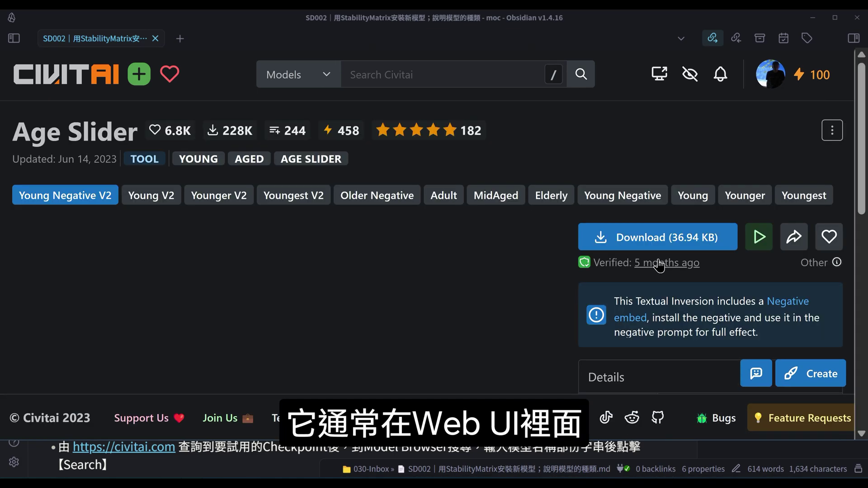
pyautogui.scroll(-3, 660, 269)
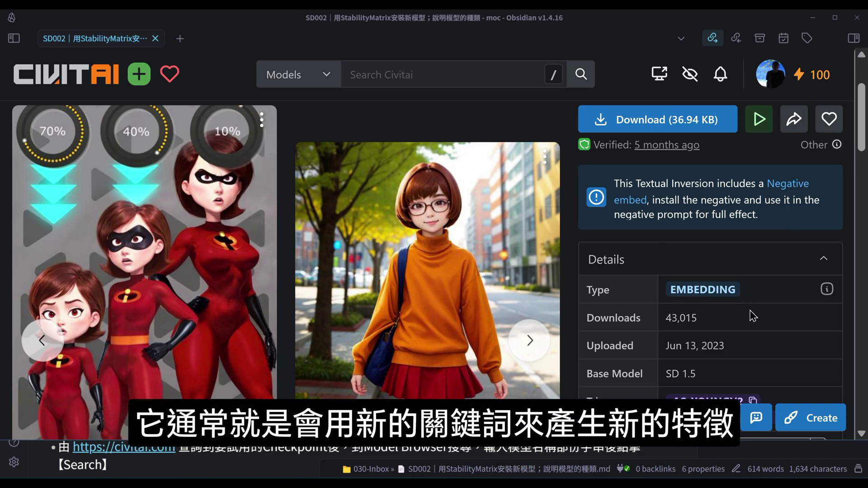
pyautogui.scroll(-3, 753, 316)
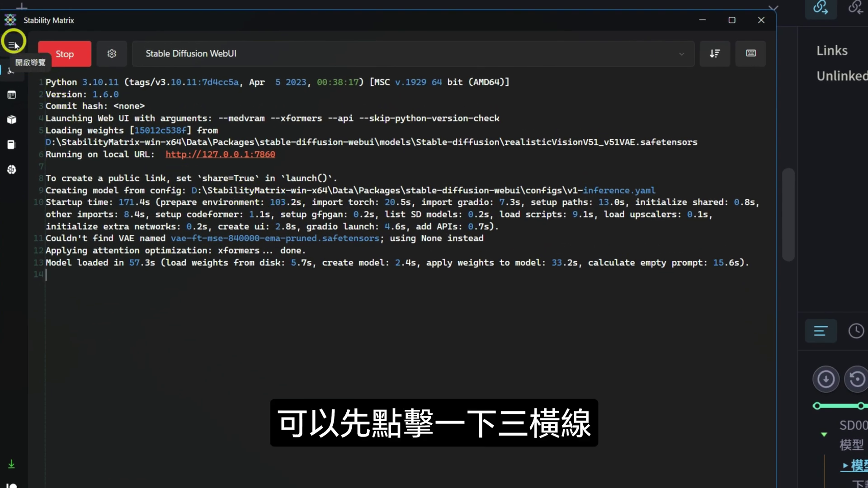
# Switch to Stability Matrix's Model Browser and set the sort order to HighestRated and the period to AllTime.
pyautogui.click(13, 44)
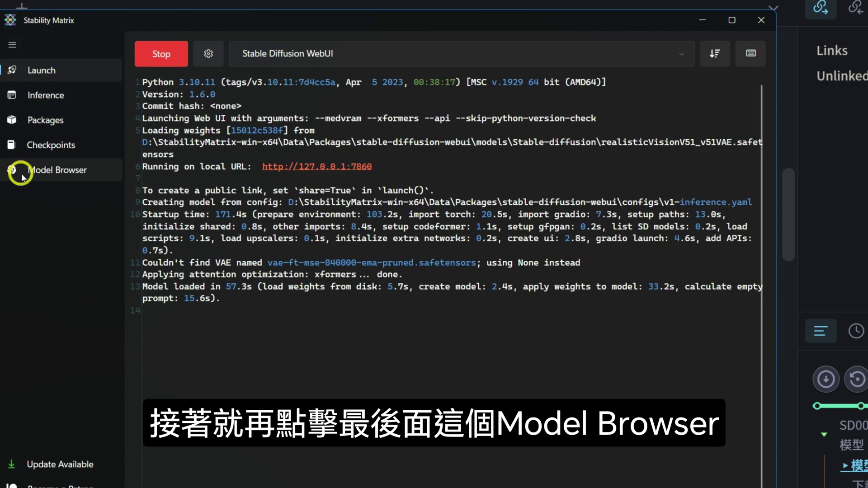
pyautogui.click(46, 171)
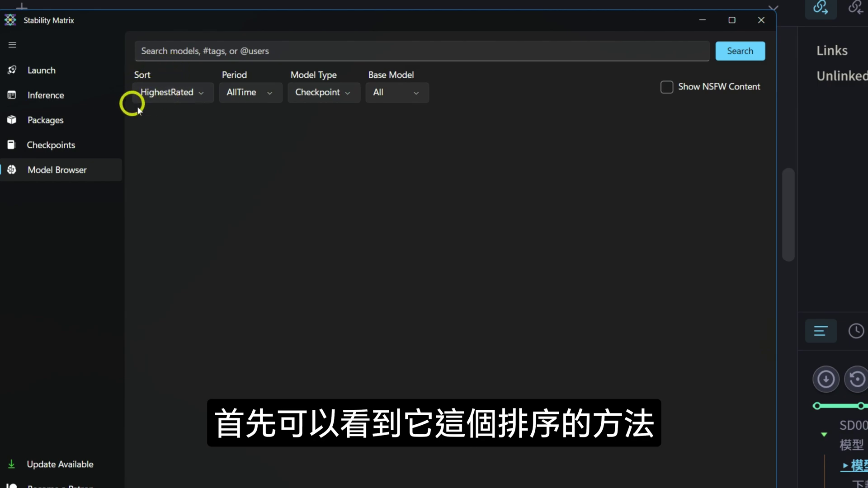
pyautogui.click(195, 92)
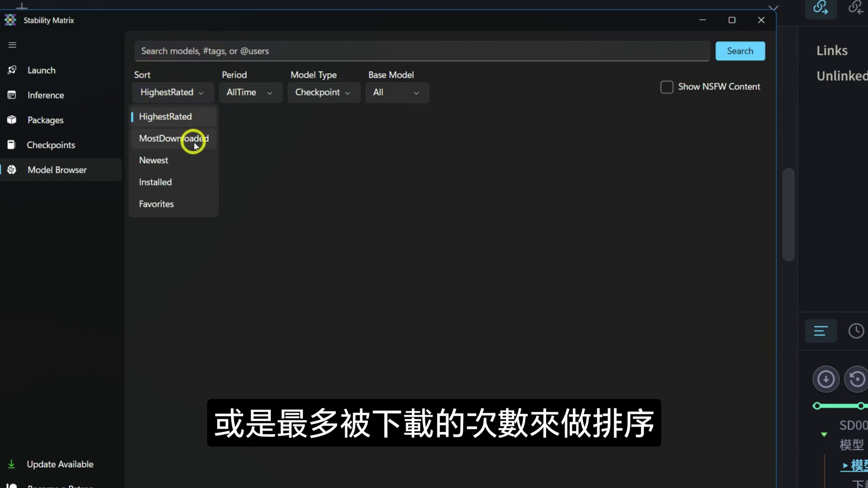
pyautogui.click(188, 115)
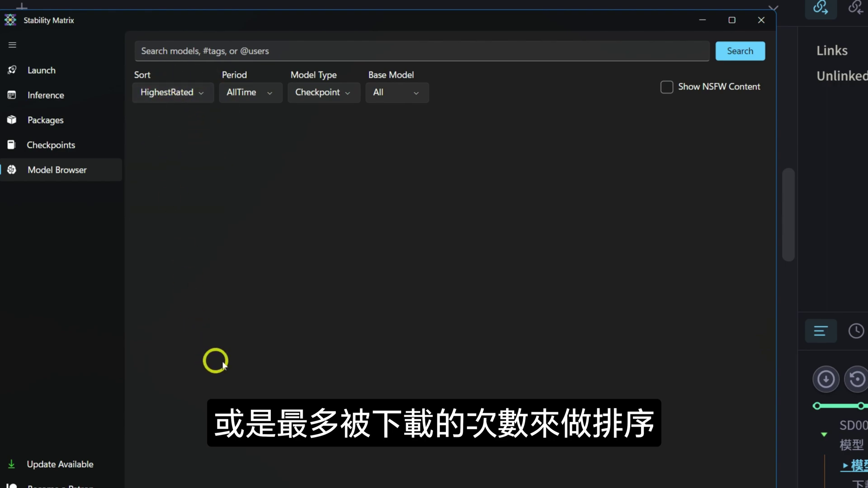
pyautogui.click(266, 91)
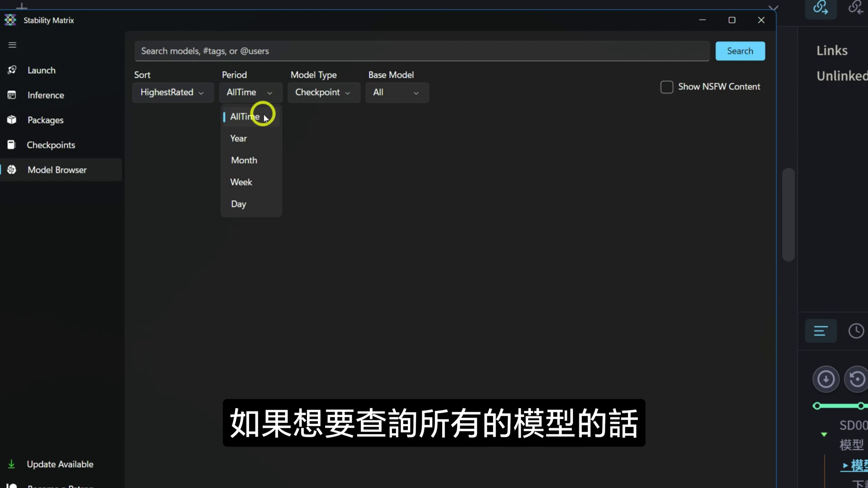
pyautogui.click(248, 118)
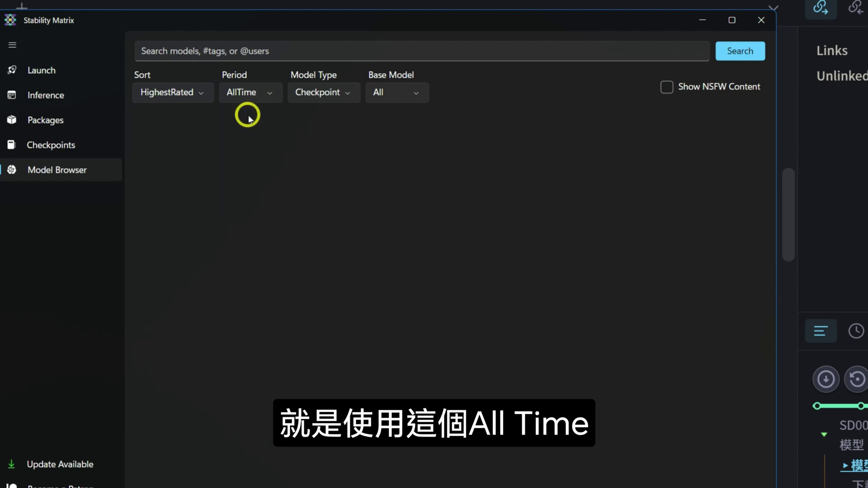
# Set the model type filter to All and the base model filter to SD 1.5.
pyautogui.click(349, 99)
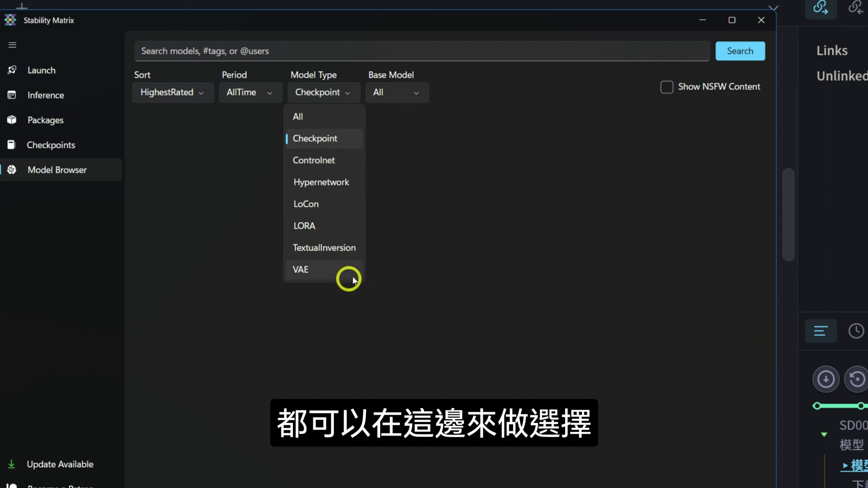
pyautogui.click(324, 119)
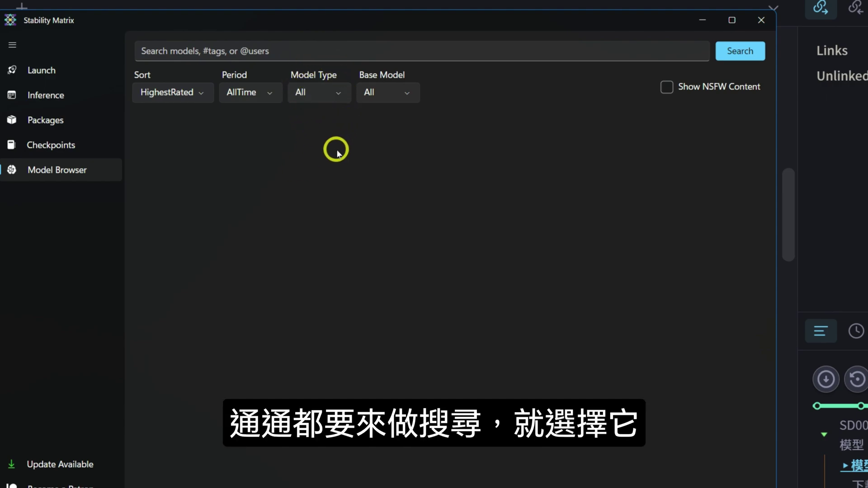
pyautogui.click(408, 92)
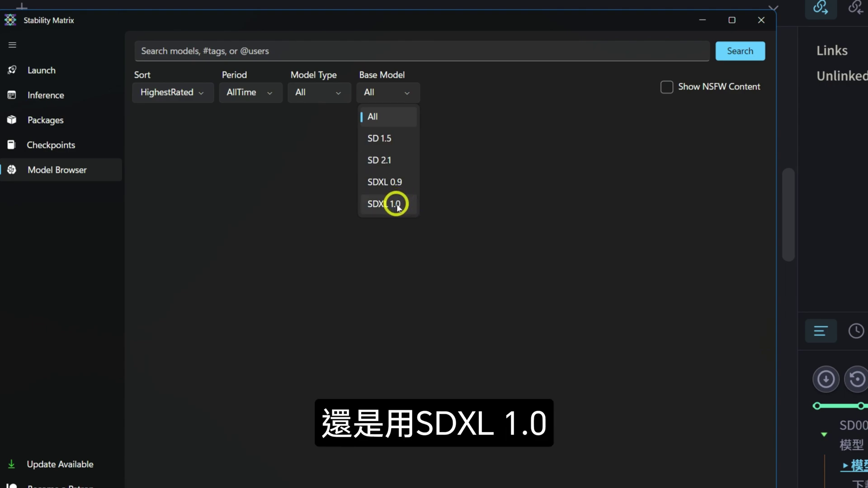
pyautogui.click(393, 138)
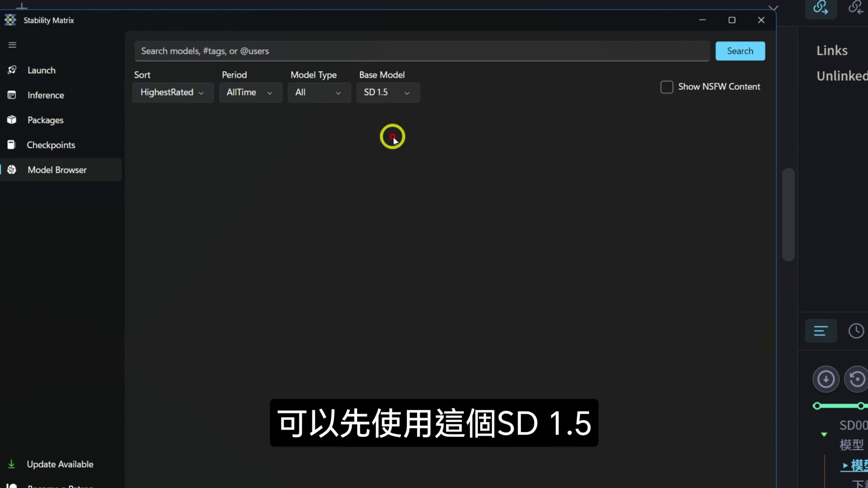
# Search the Model Browser for "Anything".
pyautogui.click(280, 49)
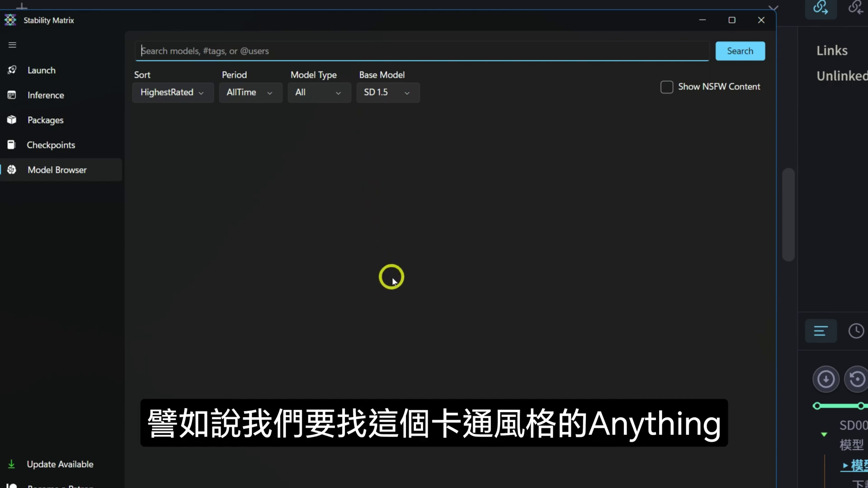
pyautogui.write('Anythin')
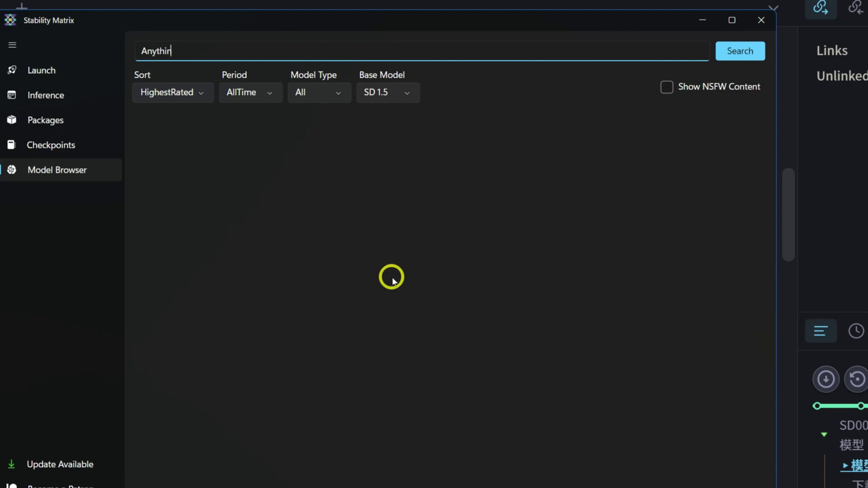
pyautogui.write('g')
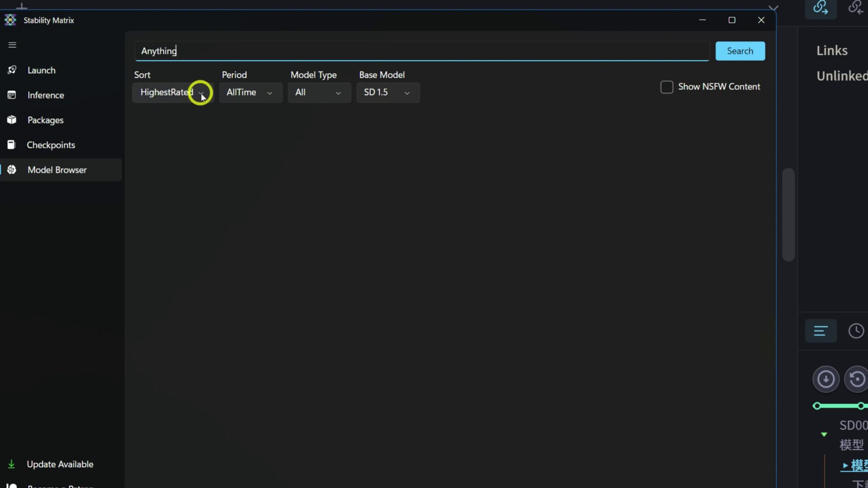
pyautogui.click(742, 54)
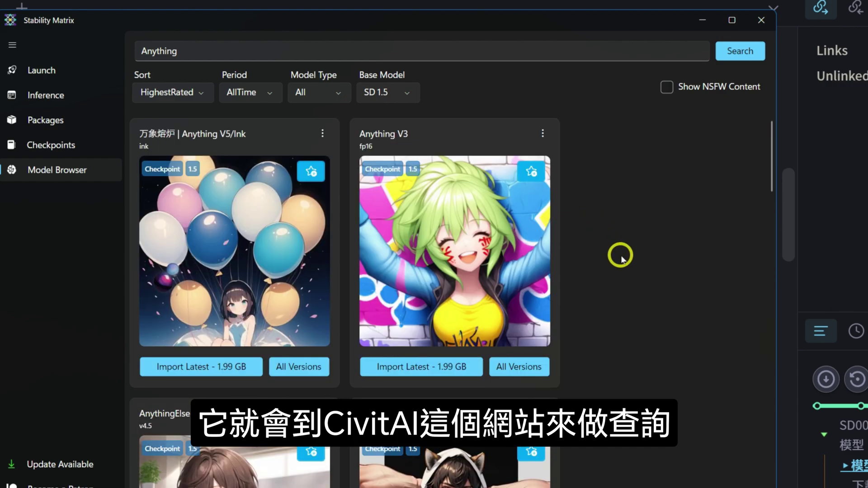
# Look through the matching models and import the latest version of the Anything V5/Ink checkpoint.
pyautogui.scroll(-15, 621, 258)
pyautogui.scroll(-8, 621, 259)
pyautogui.scroll(4, 620, 259)
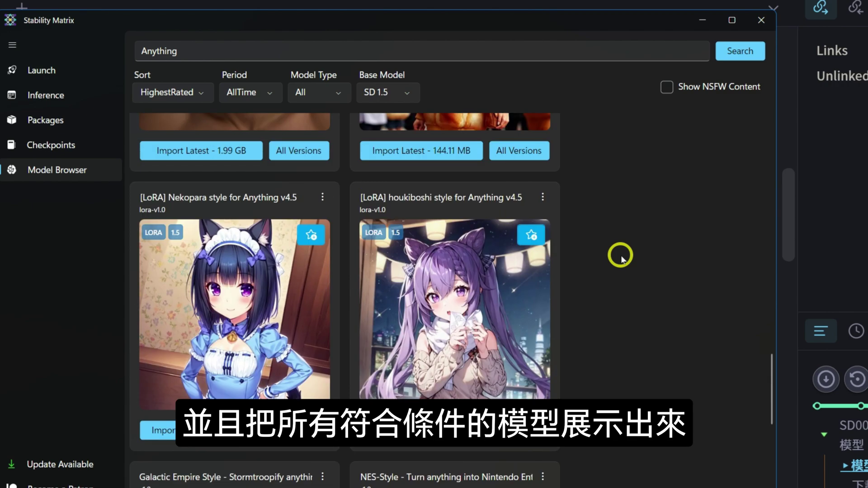
pyautogui.scroll(3, 620, 259)
pyautogui.scroll(2, 773, 290)
pyautogui.moveTo(777, 298); pyautogui.dragTo(782, 107)
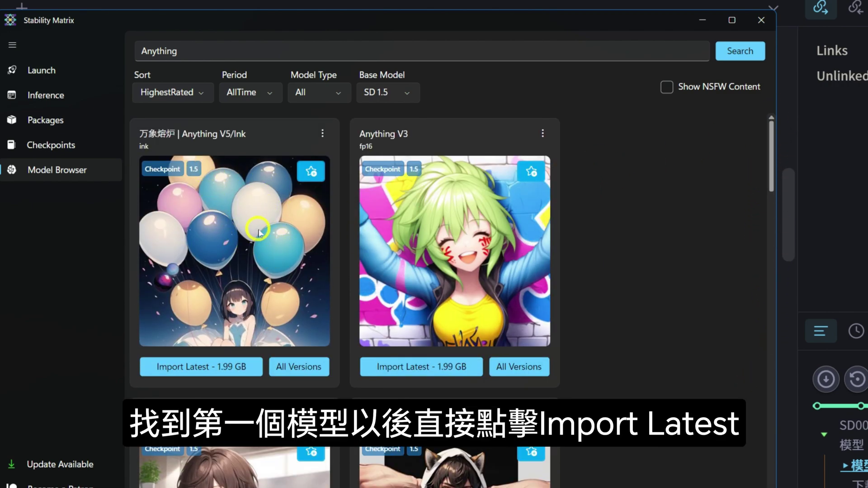
pyautogui.click(205, 370)
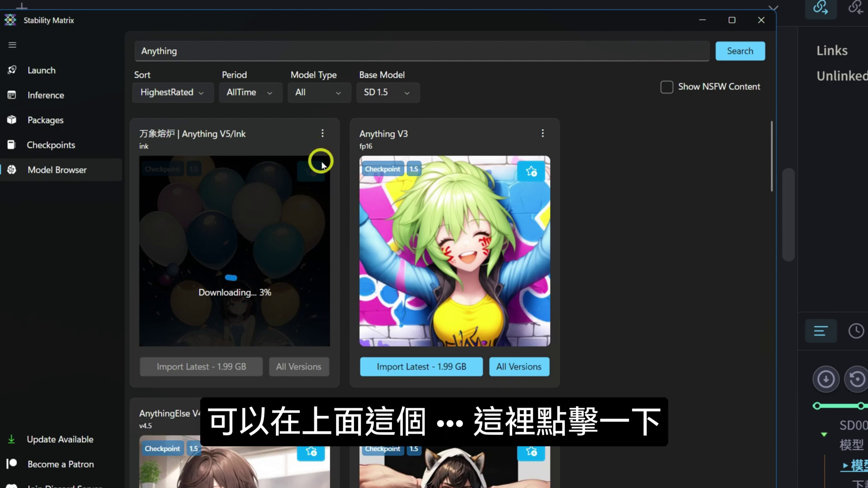
# Open the Anything V5/Ink page on CivitAI, check its model type and details, and return to Stability Matrix.
pyautogui.click(326, 134)
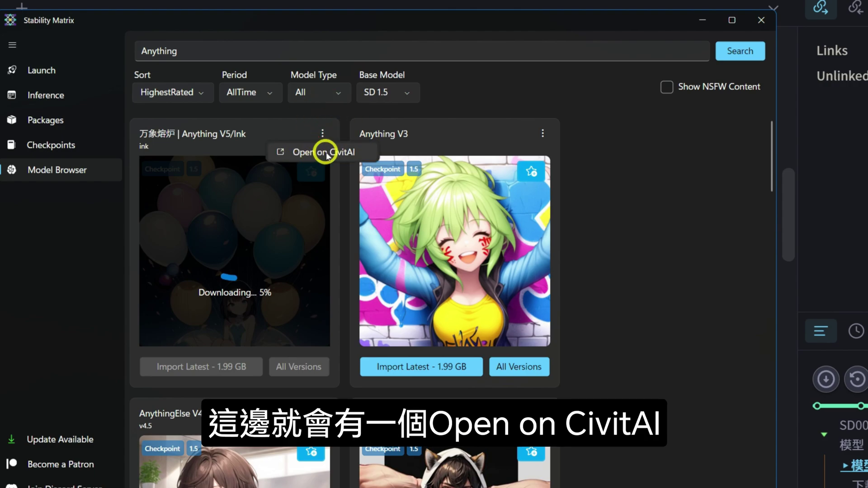
pyautogui.click(347, 152)
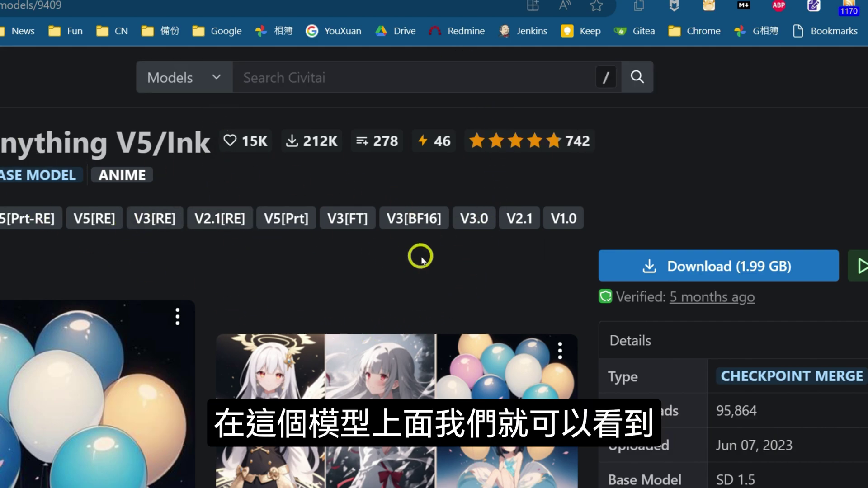
pyautogui.scroll(-3, 625, 318)
pyautogui.scroll(3, 736, 397)
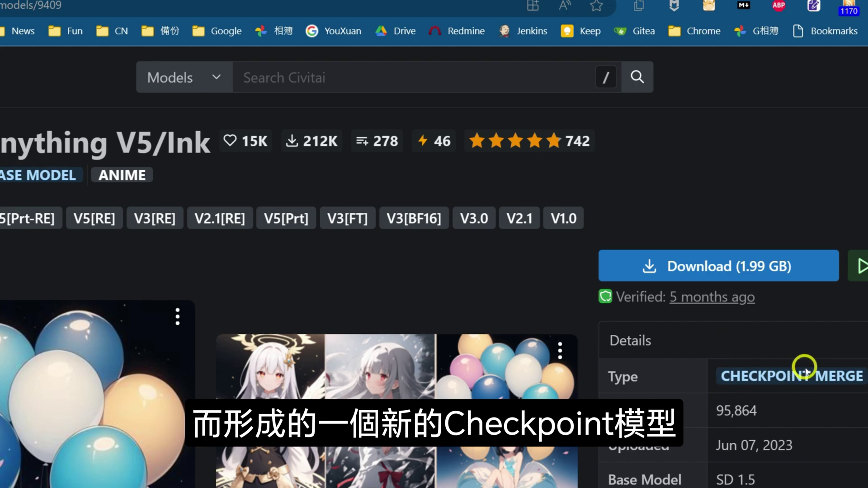
pyautogui.hotkey('alt', 'Tab')
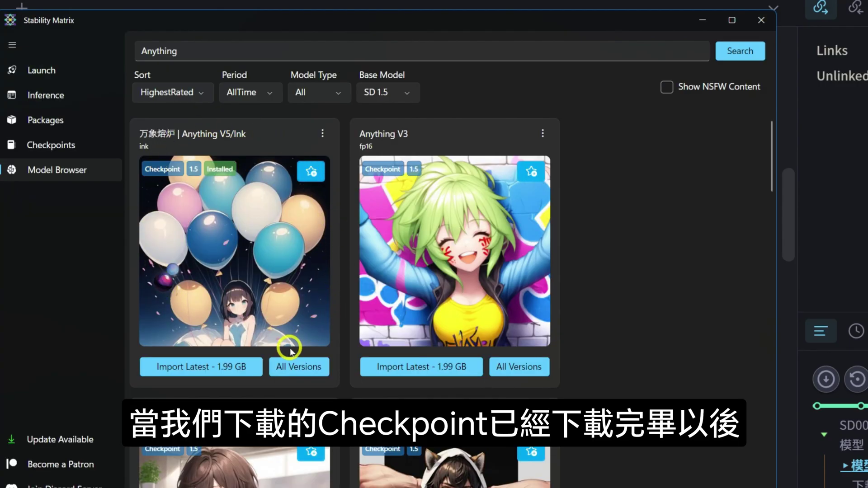
# Find Anything V5/Ink among the installed StableDiffusion checkpoints and open its CivitAI page from there.
pyautogui.click(70, 145)
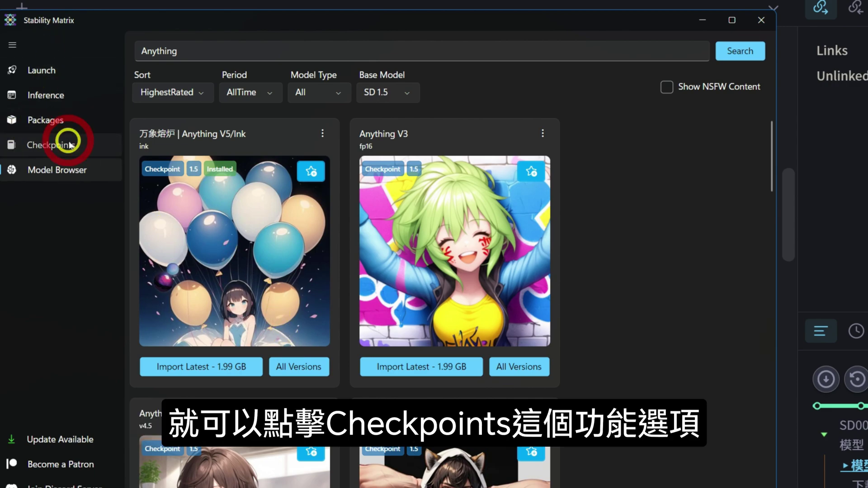
pyautogui.scroll(-3, 145, 177)
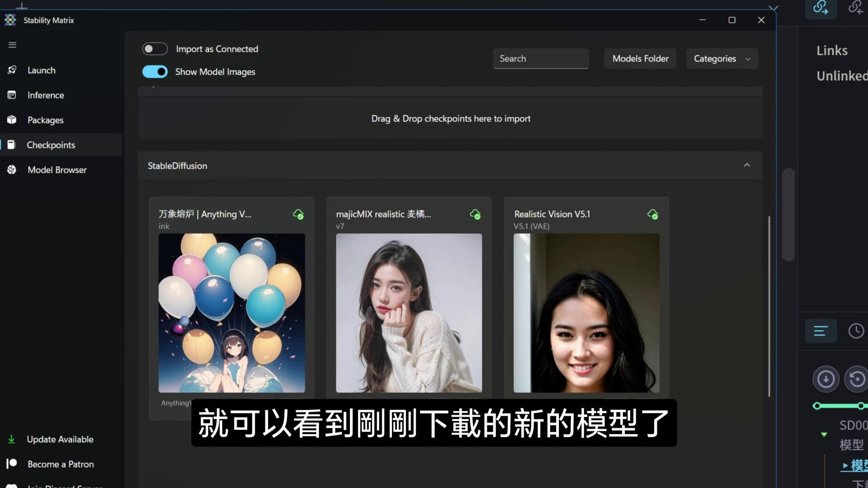
pyautogui.rightClick(237, 287)
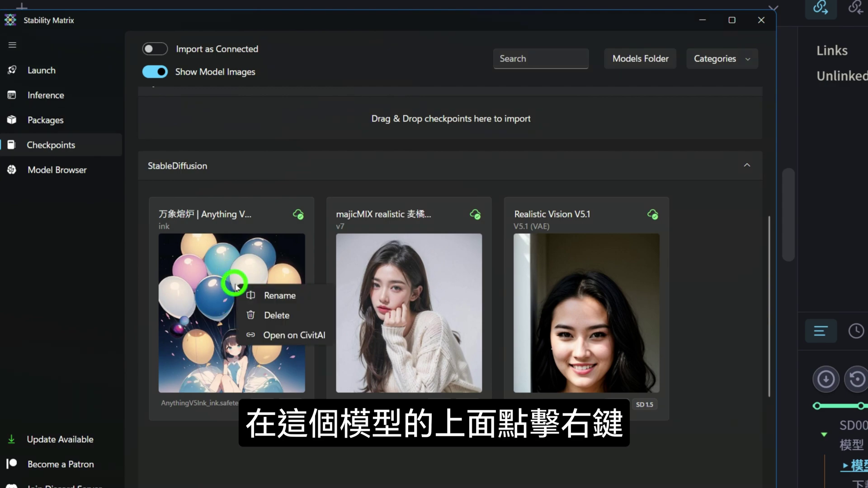
pyautogui.click(290, 337)
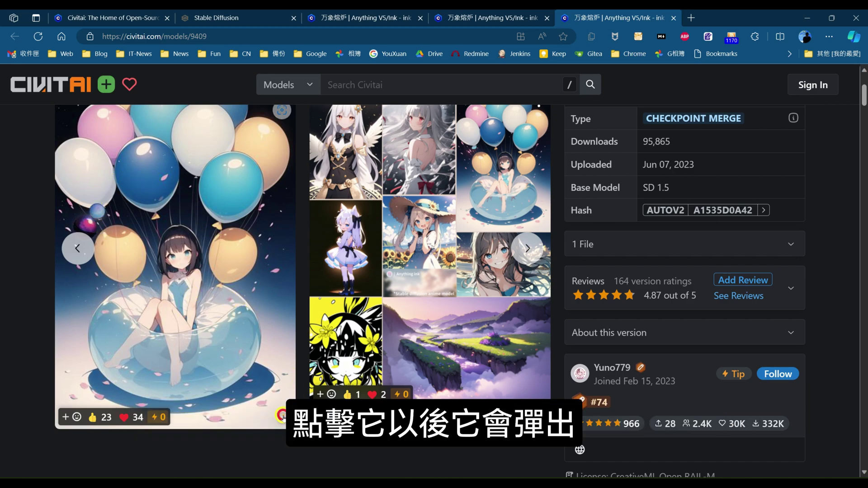
# Show the generation parameters of the balloon sample image and read through its prompt and negative prompt.
pyautogui.click(283, 417)
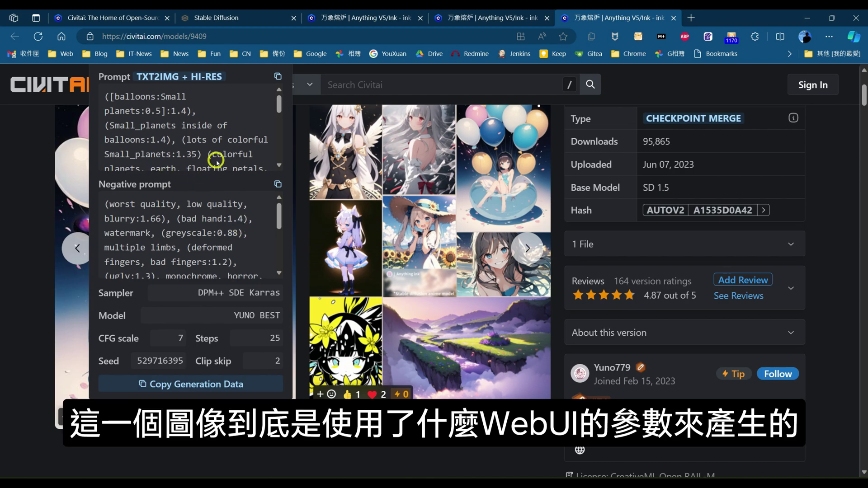
pyautogui.scroll(-5, 216, 159)
pyautogui.scroll(-1, 217, 248)
pyautogui.scroll(3, 231, 170)
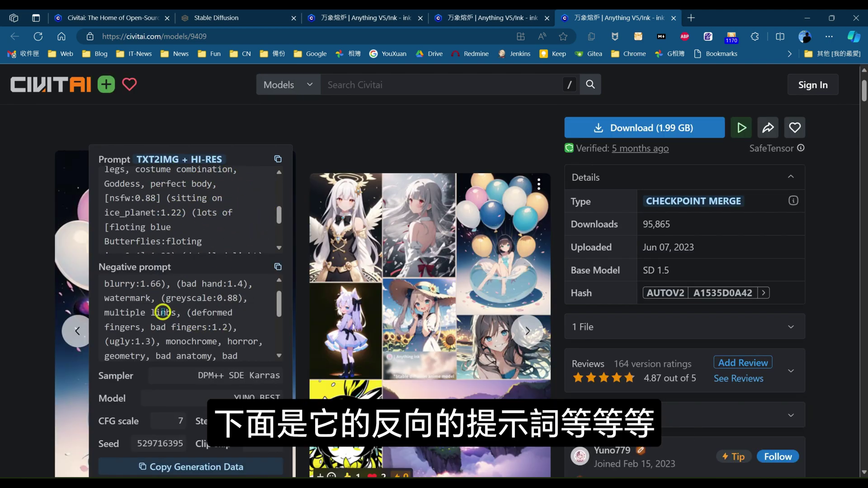
pyautogui.scroll(-3, 223, 315)
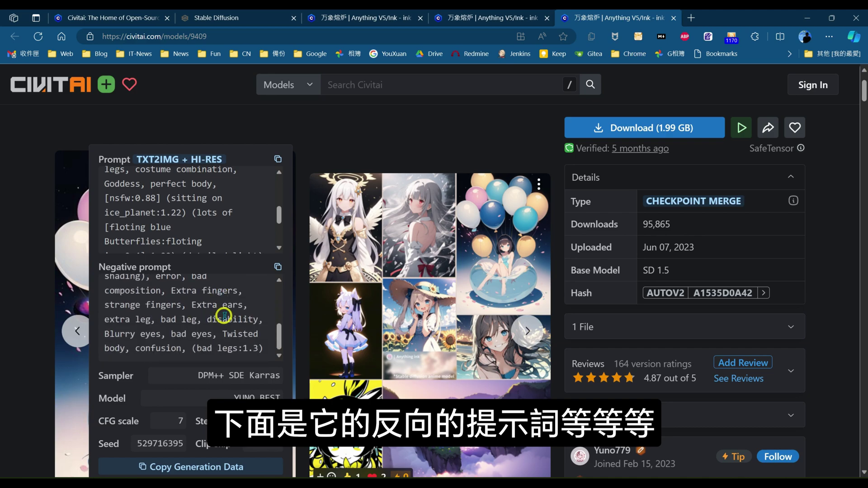
pyautogui.scroll(-2, 261, 322)
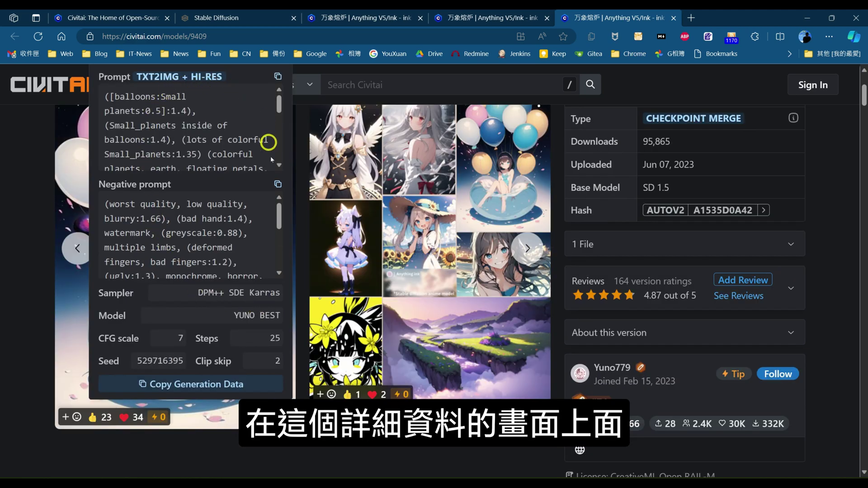
# Copy the balloon image's generation data and switch to the Stable Diffusion WebUI page.
pyautogui.click(267, 384)
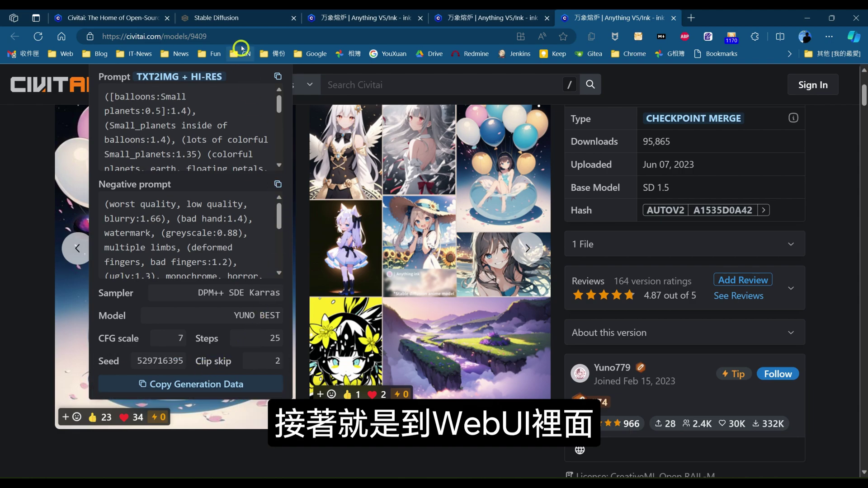
pyautogui.click(232, 17)
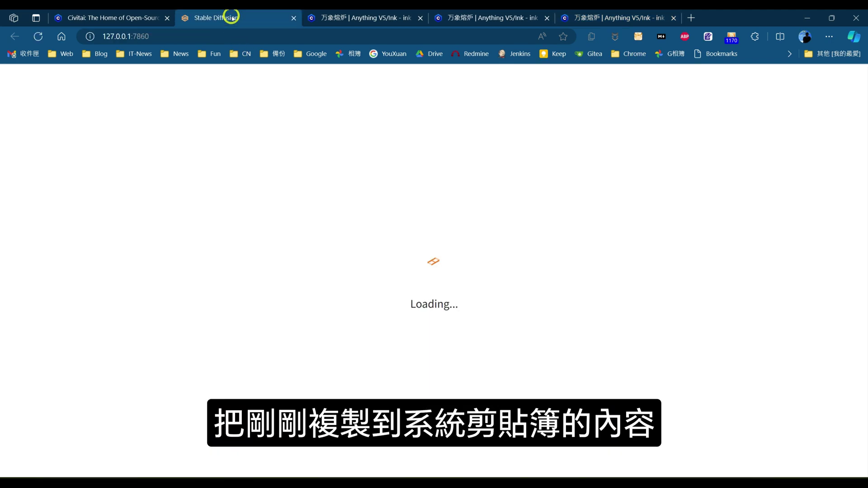
# Paste the copied balloon-image data into the prompt, distribute it to the matching generation fields, and review both prompts.
pyautogui.click(53, 166)
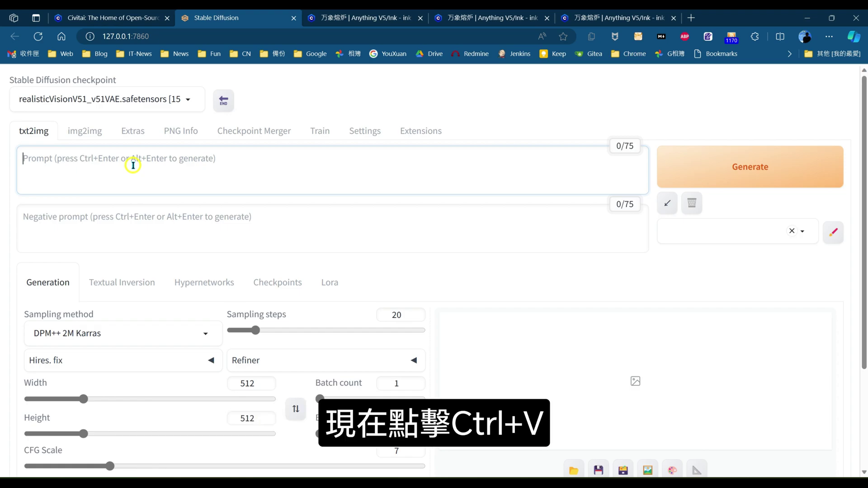
pyautogui.write('([balloons:Small planets:0.5]:1.4), (Small_planets inside of balloons:1.4), (lots of colorful Small_planets:1.35) (colorful planets, earth, floating petals, big balloons:1.22), 1 girl, cute face, Full body, sitting, detailed beautiful eyes, bare legs, costume combination, Goddess, perfect body, [nsfw:0.88] (sitting on ice_planet:1.22) (lots of [floting blue Butterflies:floting ice:0.4]:1.22) (detailed light), (an extremely delicate and beautiful), volume light, best shadow,cinematic lighting, Depth of field, dynamic angle, Oily skin, Negative prompt: (worst quality, low quality, blurry:1.66), (bad hand:1.4), watermark, (greyscale:0.88), multiple limbs, (deformed fingers, bad fingers:1.2), (ugly:1.3), monochrome, horror, geometry, bad anatomy, bad limbs, (Blurry pupil), (bad shading), error, bad composition, Extra fingers, strange fingers, Extra ears, extra leg, bad leg, disability, Blurry eyes, bad eyes, Twisted body, confusion, (bad legs:1.3) Steps: 25, Size: 512x768, Seed: 529716395, Model: YUNO BEST, Version: v1.3.2-RC-1-gbaf6946e, Sampler: DPM++ SDE Karras, CFG scale: 7, Clip skip: 2, Model hash: a1535d0a42, Hires upscale: 2, Hires upscaler: R-ESRGAN 4x+ Anime6B, Denoising strength: 0.5')
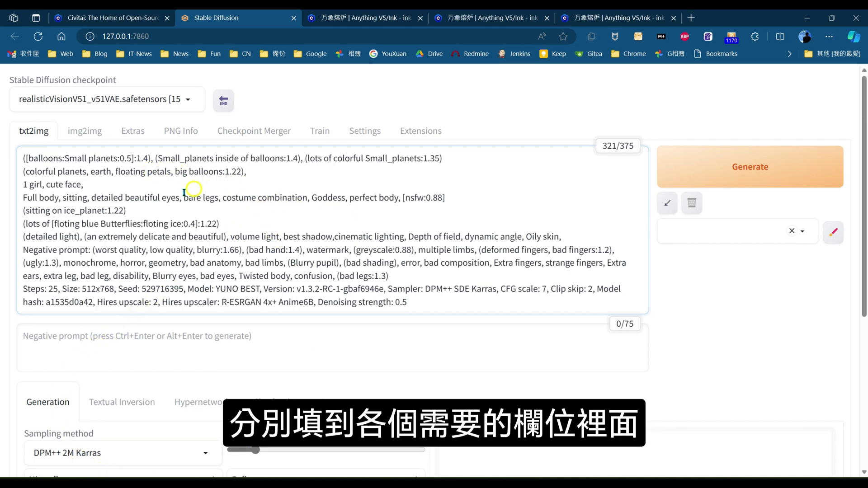
pyautogui.click(667, 203)
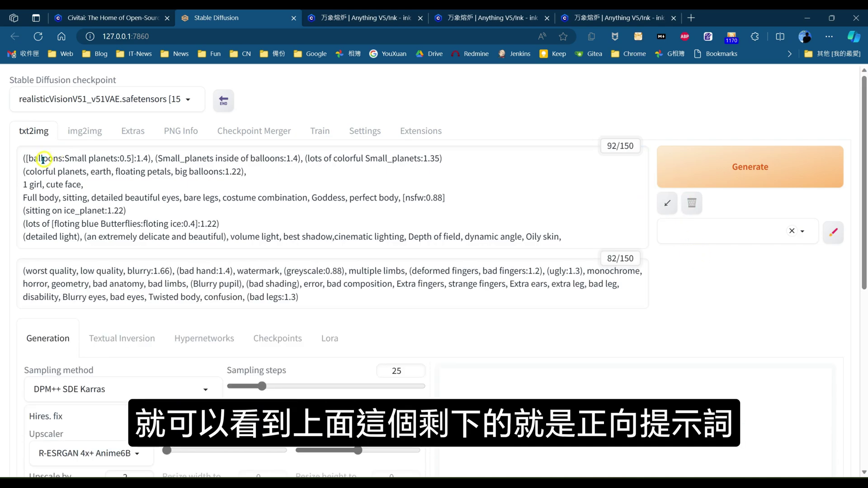
pyautogui.click(69, 173)
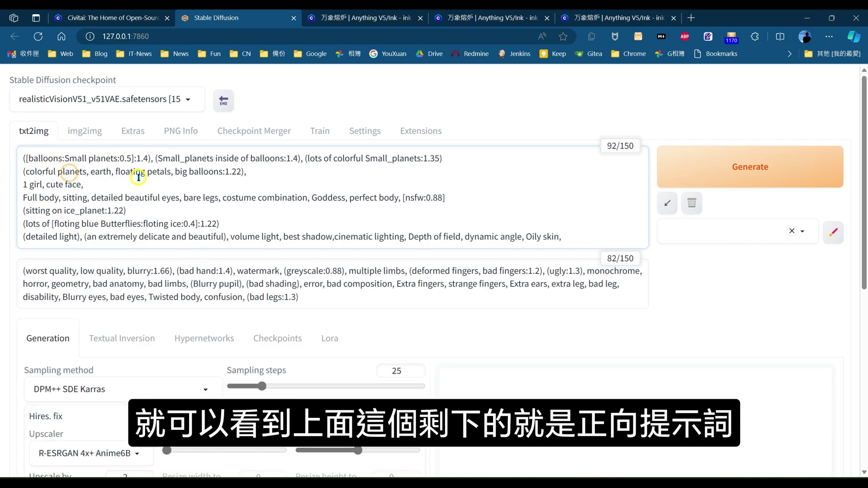
pyautogui.click(99, 279)
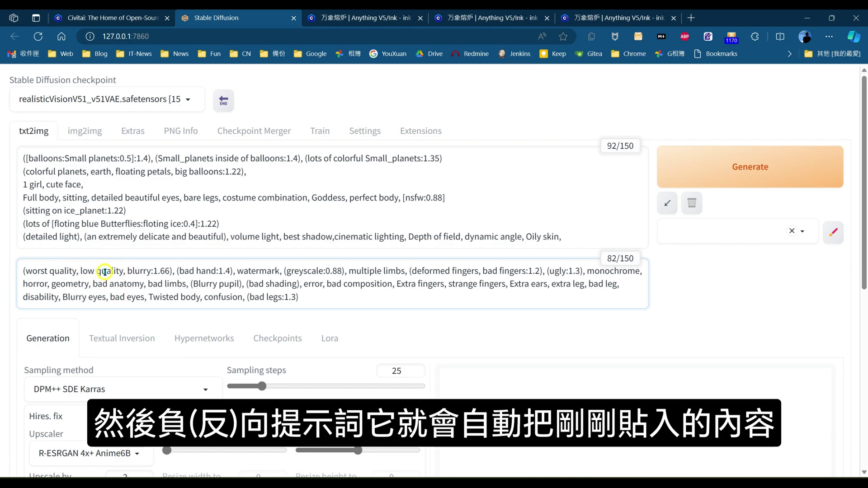
pyautogui.click(113, 276)
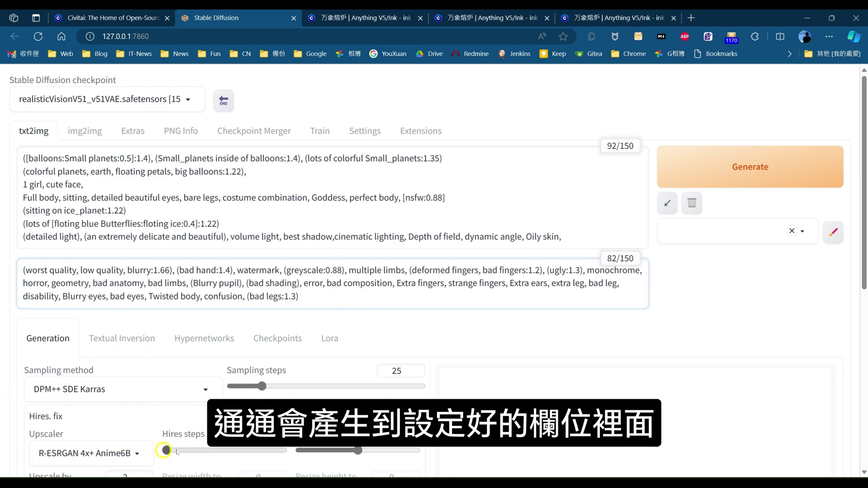
pyautogui.moveTo(331, 282); pyautogui.dragTo(348, 267)
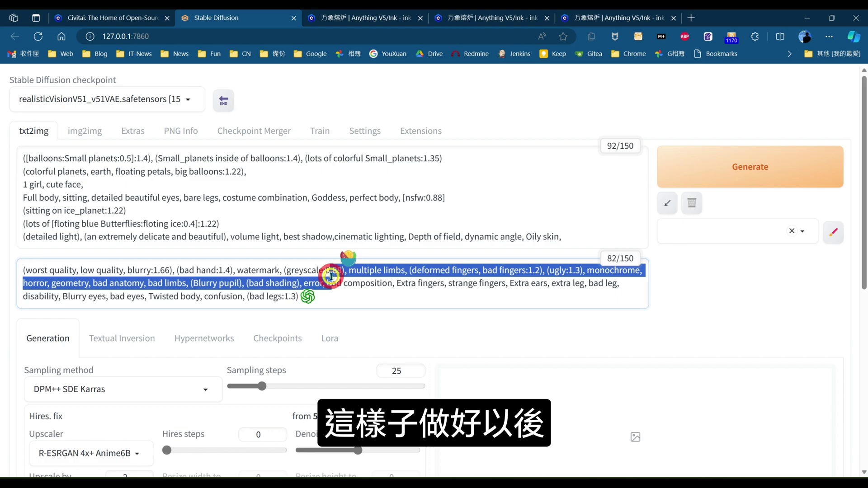
pyautogui.click(624, 285)
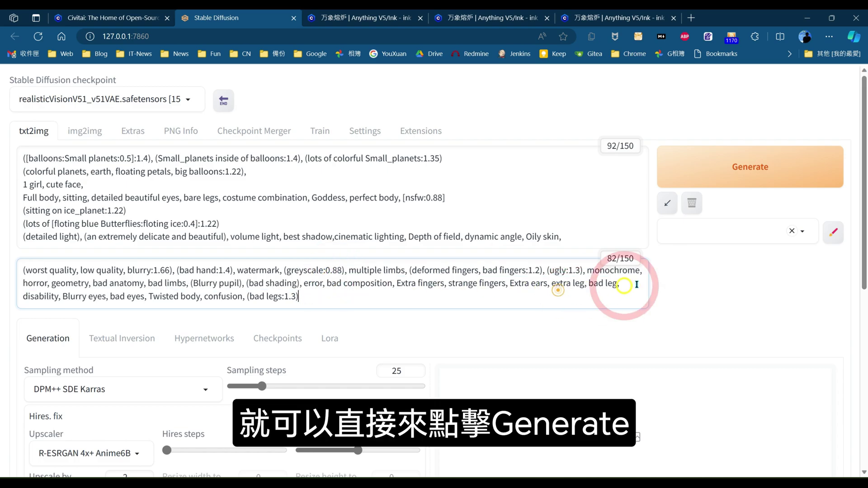
# Generate the image from the imported settings and inspect the result at enlarged size.
pyautogui.click(762, 171)
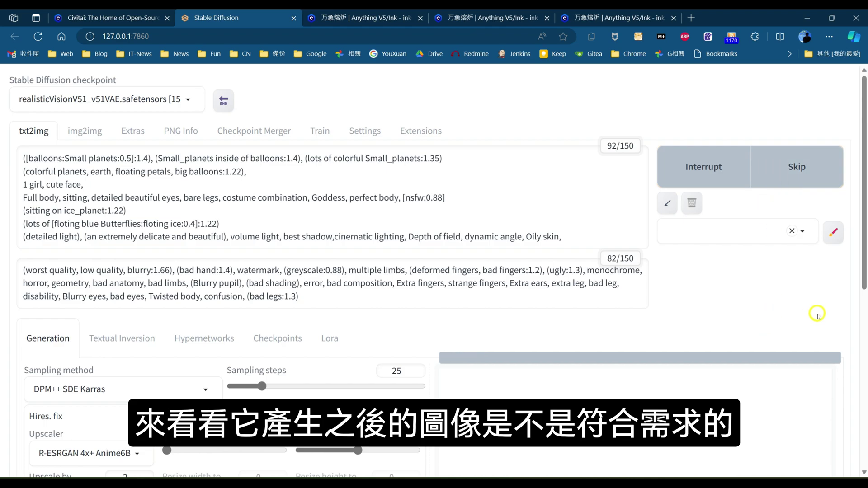
pyautogui.moveTo(863, 223); pyautogui.dragTo(864, 318)
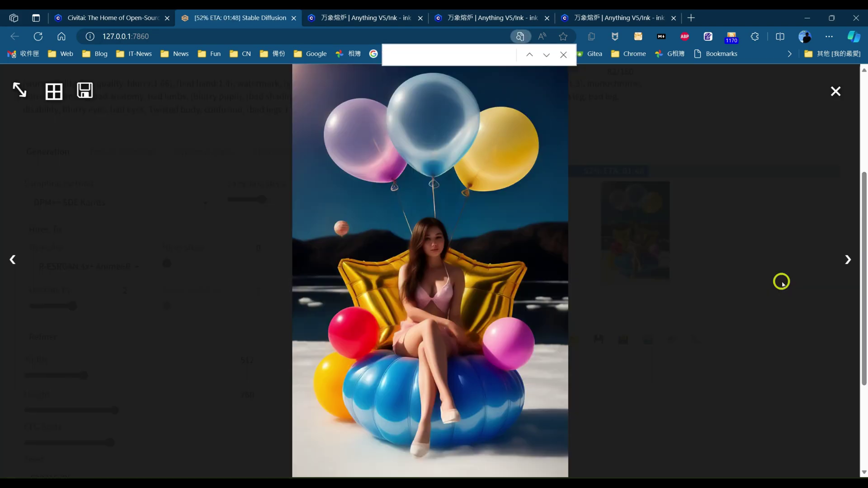
pyautogui.click(733, 262)
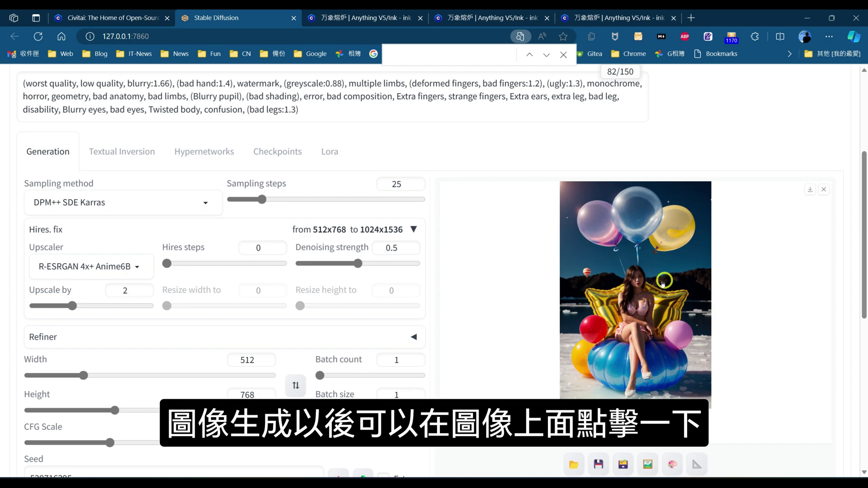
pyautogui.click(660, 282)
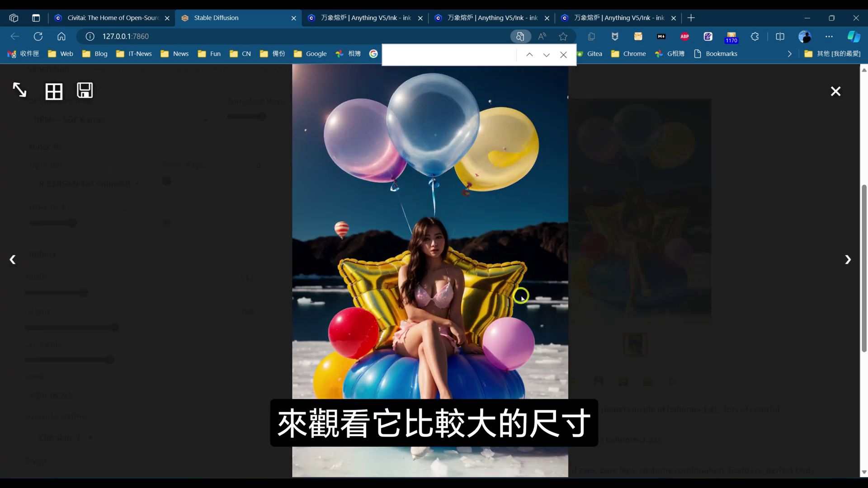
pyautogui.click(751, 324)
# Choose the saved style 高畫質 and append its prompt and negative prompt to the current txt2img prompts.
pyautogui.scroll(2, 752, 323)
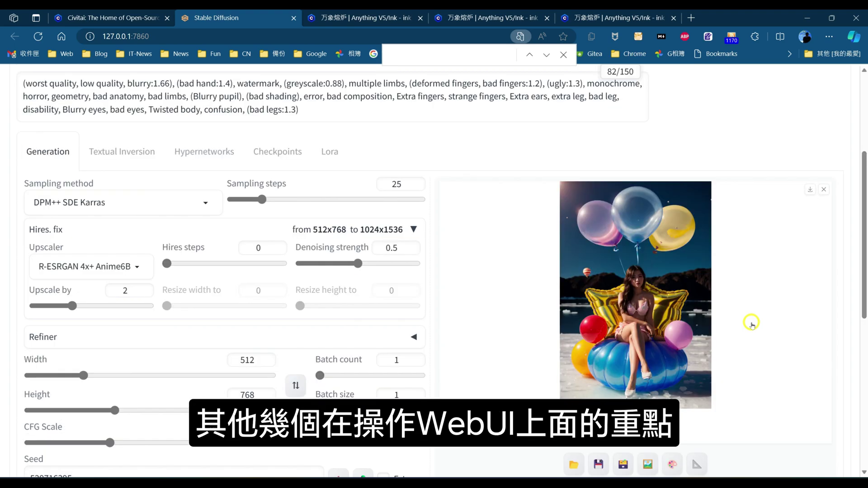
pyautogui.scroll(4, 752, 323)
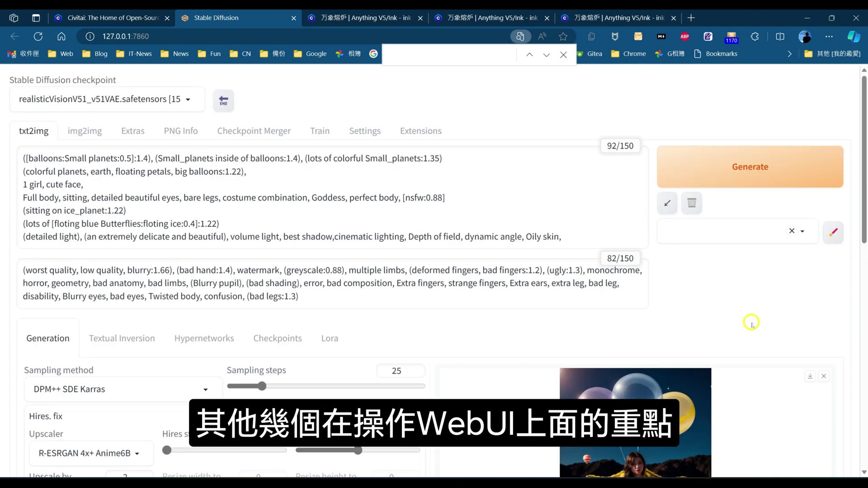
pyautogui.click(269, 170)
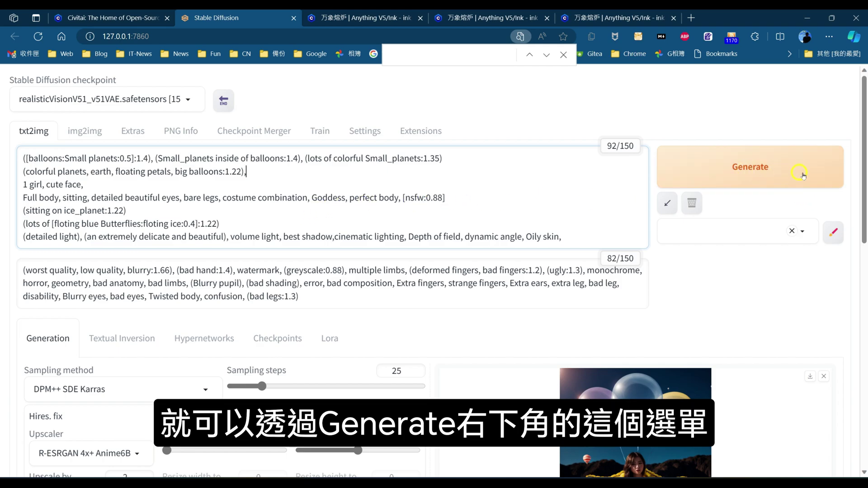
pyautogui.click(706, 227)
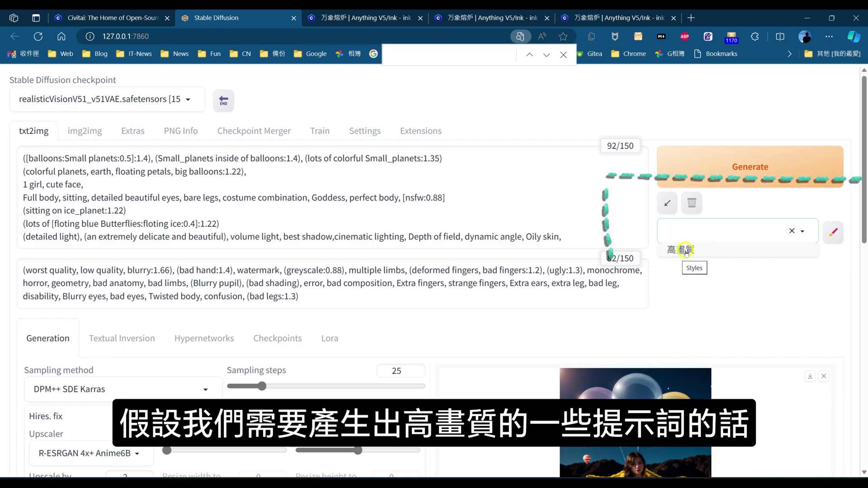
pyautogui.click(466, 205)
pyautogui.click(24, 158)
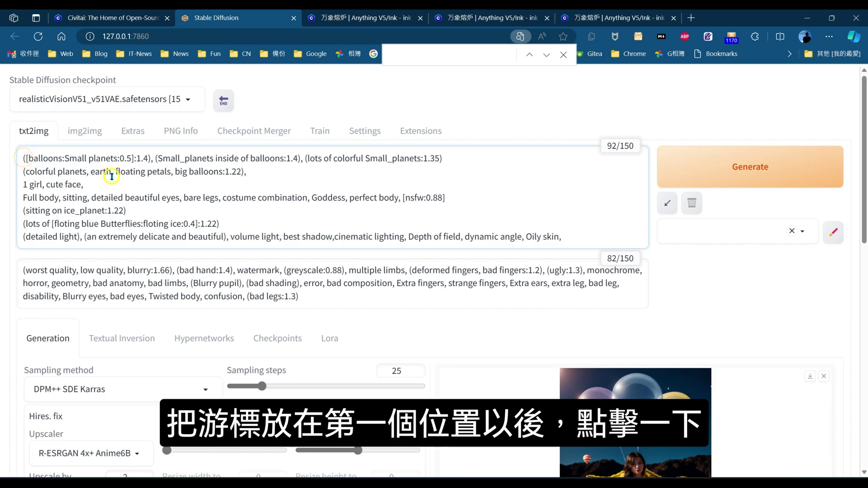
pyautogui.click(723, 232)
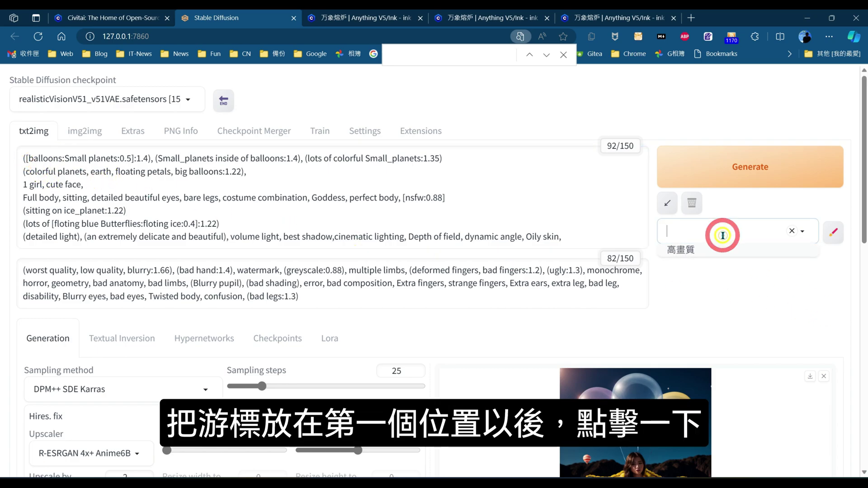
pyautogui.click(683, 248)
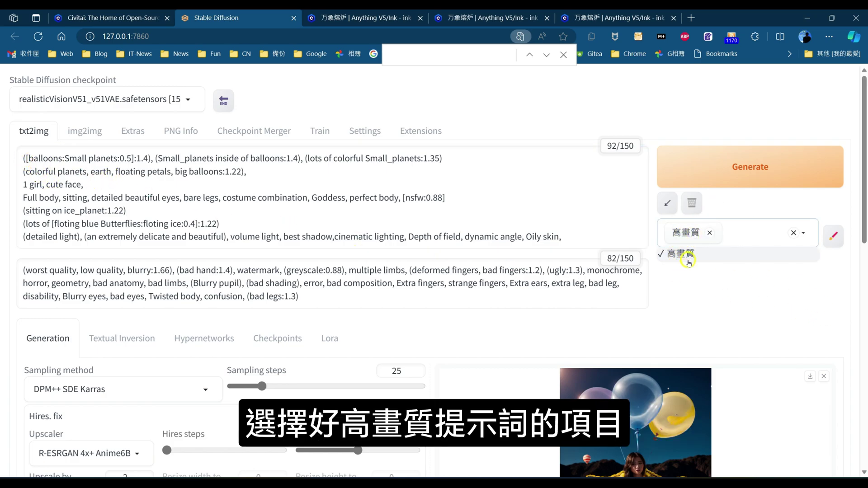
pyautogui.click(833, 237)
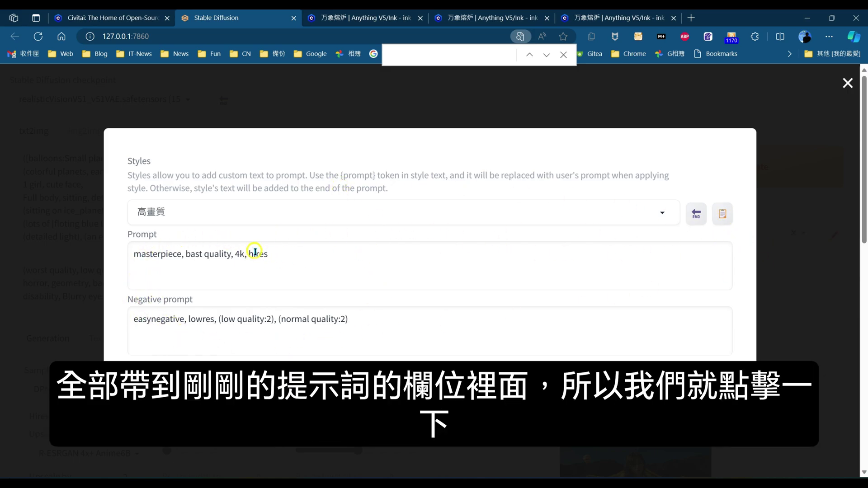
pyautogui.click(722, 215)
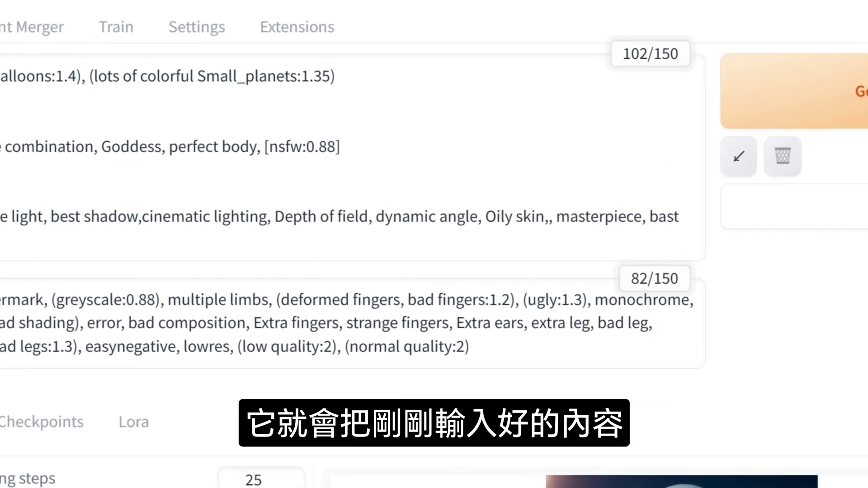
# Delete the duplicate comma before "masterpiece" in the prompt and highlight the style terms appended to the negative prompt.
pyautogui.click(581, 240)
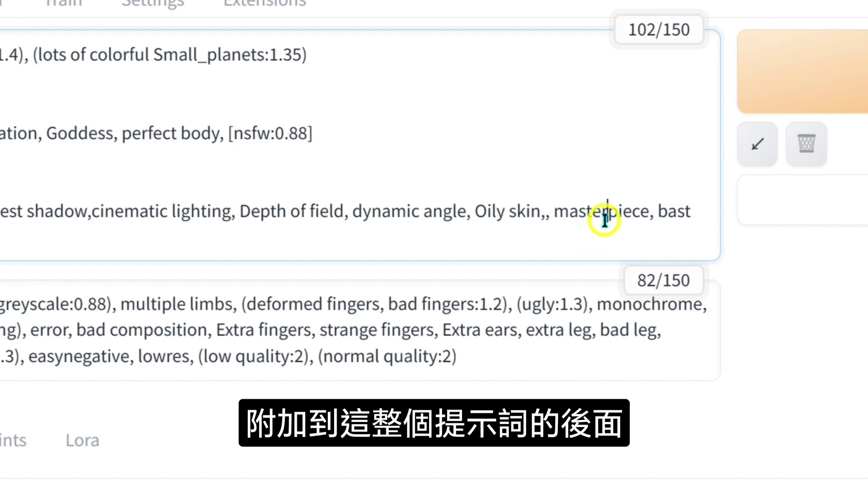
pyautogui.click(546, 211)
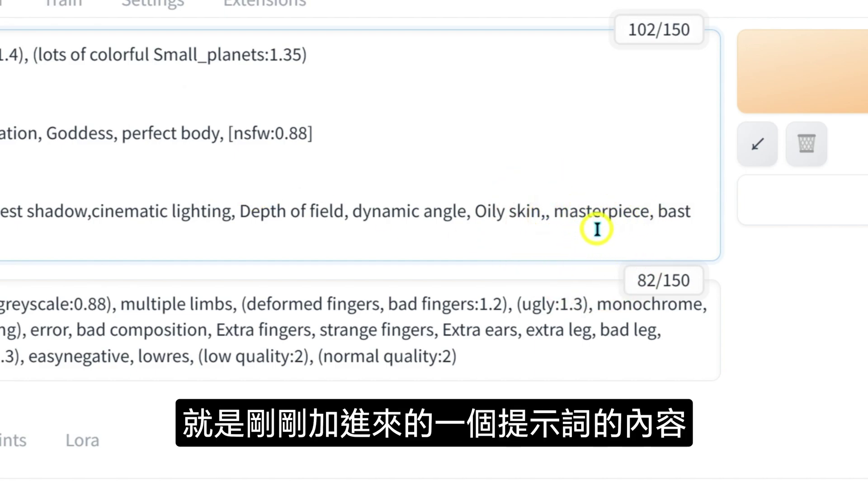
pyautogui.press('Delete')
pyautogui.click(513, 355)
pyautogui.click(25, 356)
pyautogui.moveTo(24, 352); pyautogui.dragTo(519, 353)
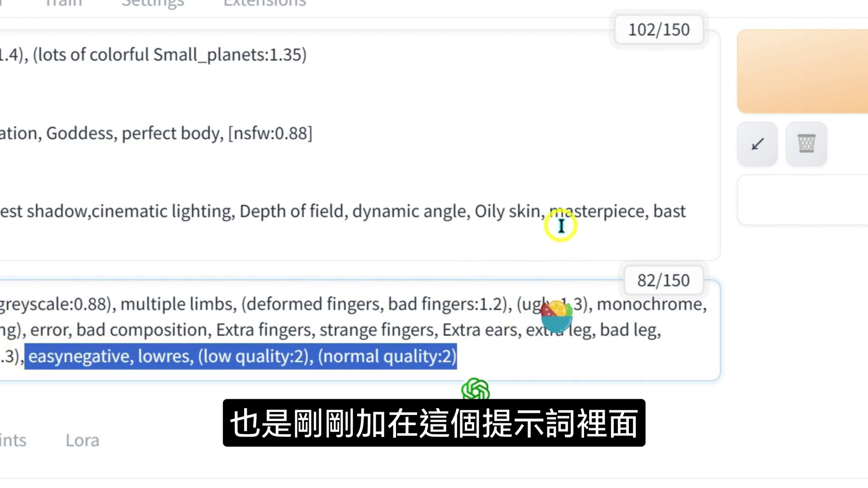
# Examine the name, prompt and negative prompt fields of the 高畫質 style in the style editor, and check the list of saved styles.
pyautogui.click(803, 206)
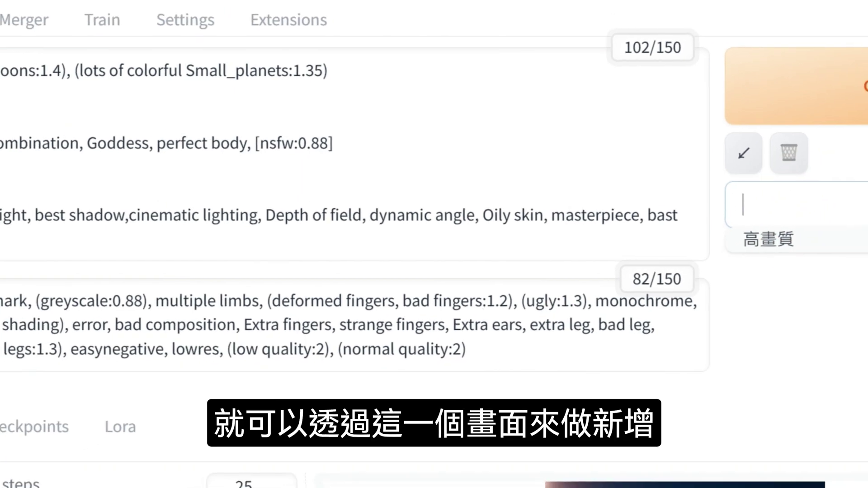
pyautogui.click(836, 232)
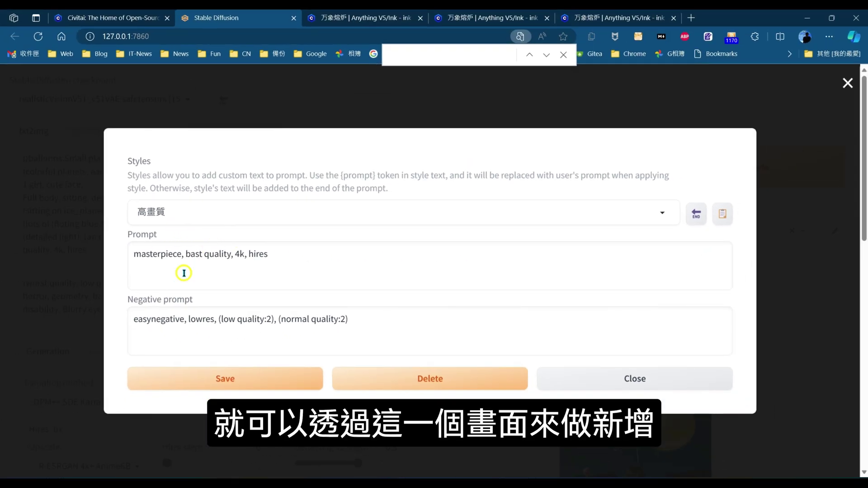
pyautogui.click(180, 207)
pyautogui.moveTo(201, 207); pyautogui.dragTo(119, 210)
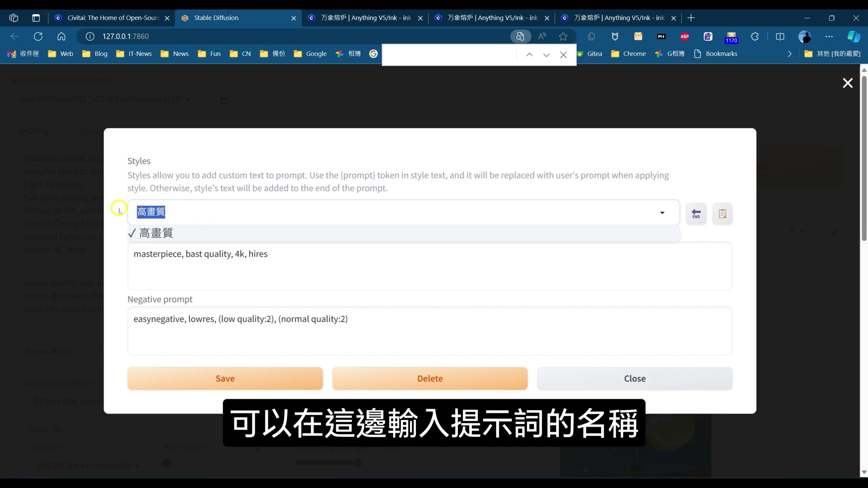
pyautogui.click(188, 254)
pyautogui.click(188, 324)
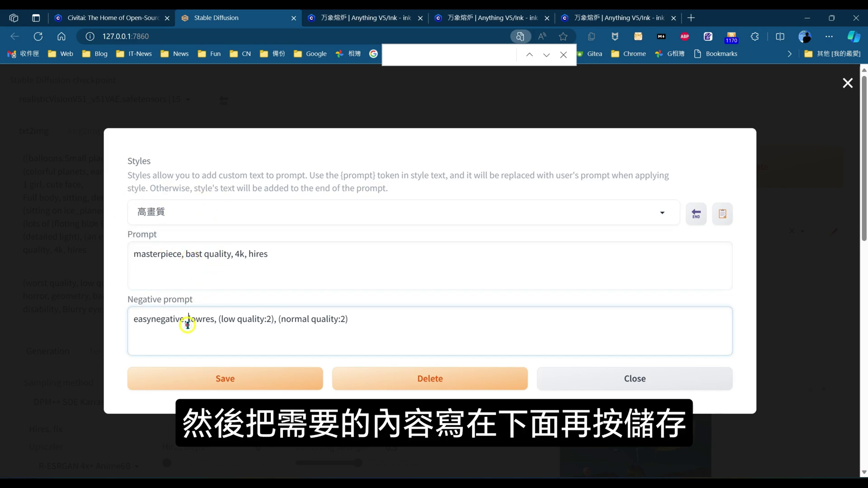
pyautogui.click(176, 191)
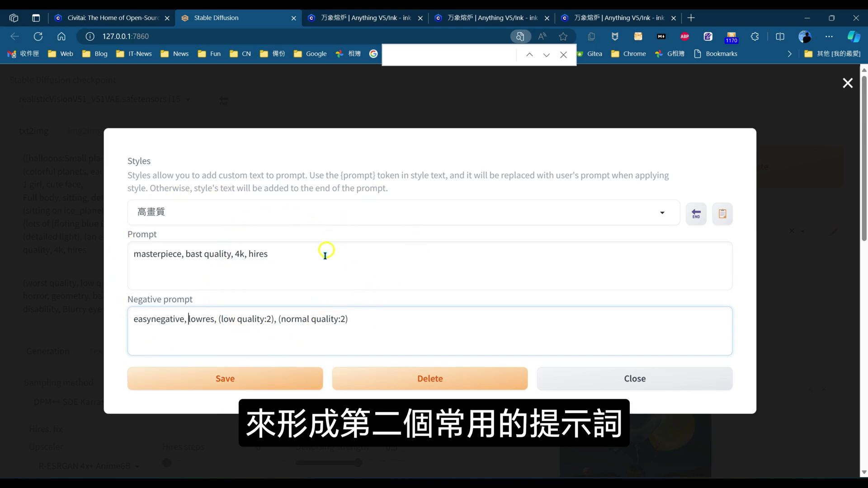
pyautogui.click(655, 381)
pyautogui.click(692, 233)
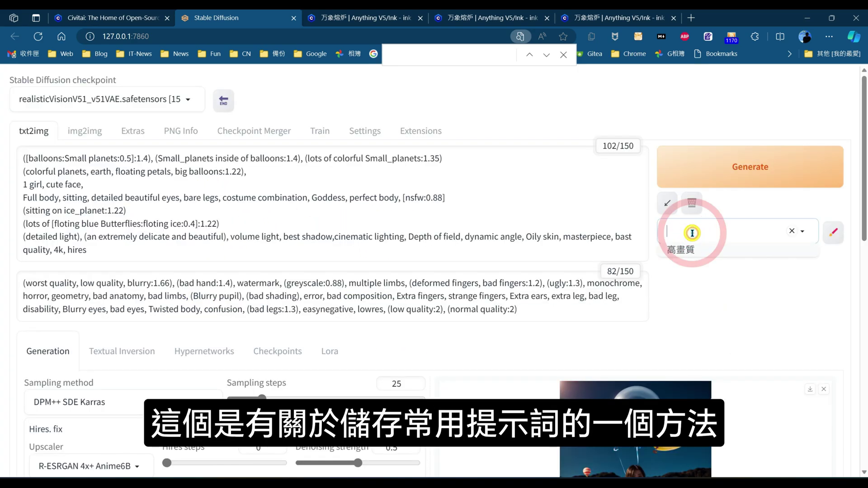
pyautogui.click(703, 253)
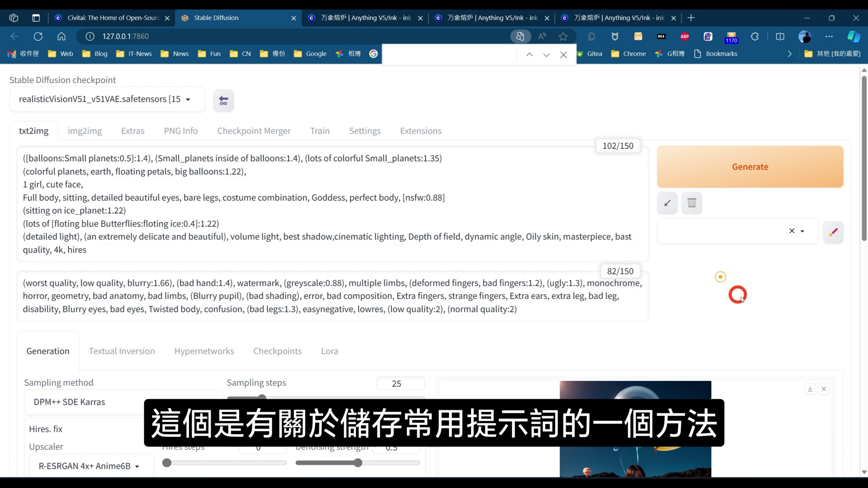
# Refresh the list of installed checkpoints and switch the Stable Diffusion checkpoint to AnythingV5Ink_ink.safetensors.
pyautogui.scroll(-7, 742, 299)
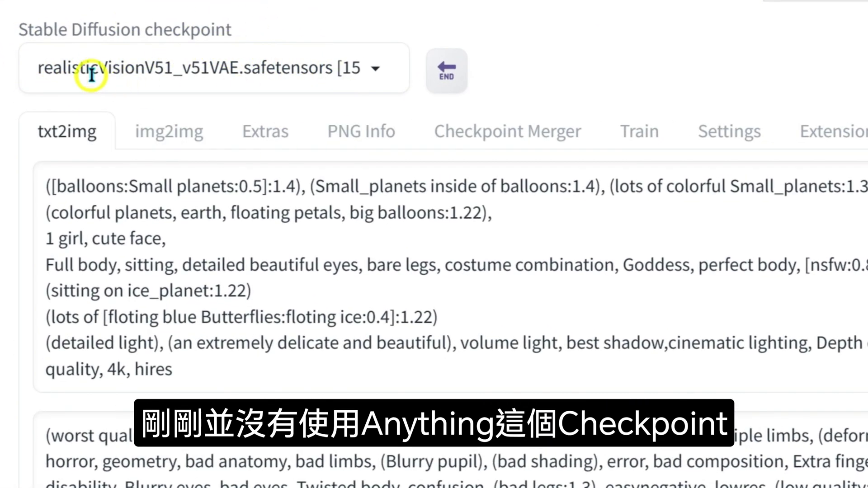
pyautogui.click(375, 69)
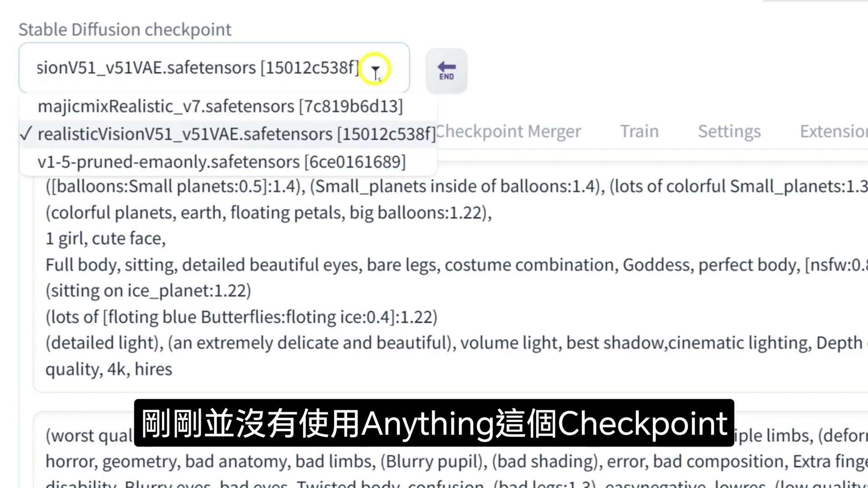
pyautogui.click(448, 72)
pyautogui.click(447, 72)
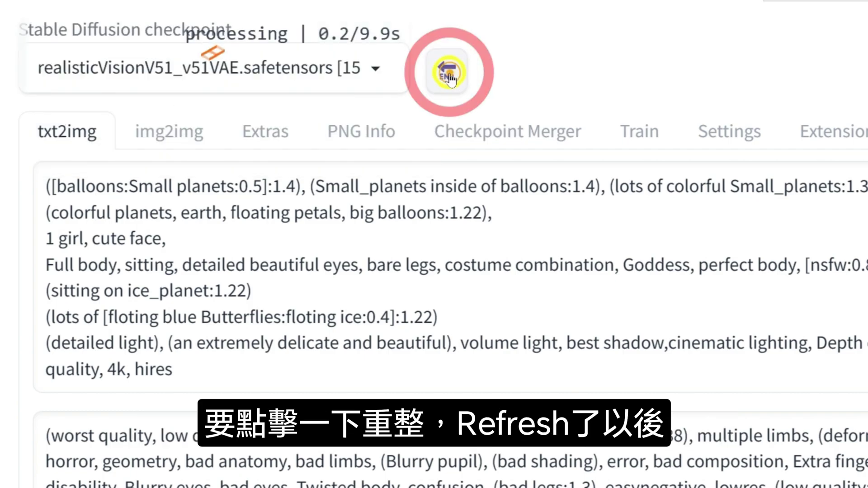
pyautogui.click(371, 65)
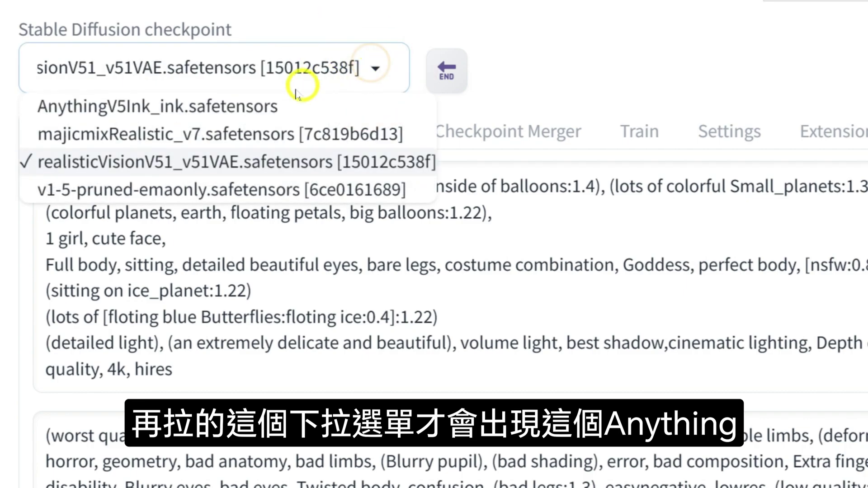
pyautogui.click(161, 107)
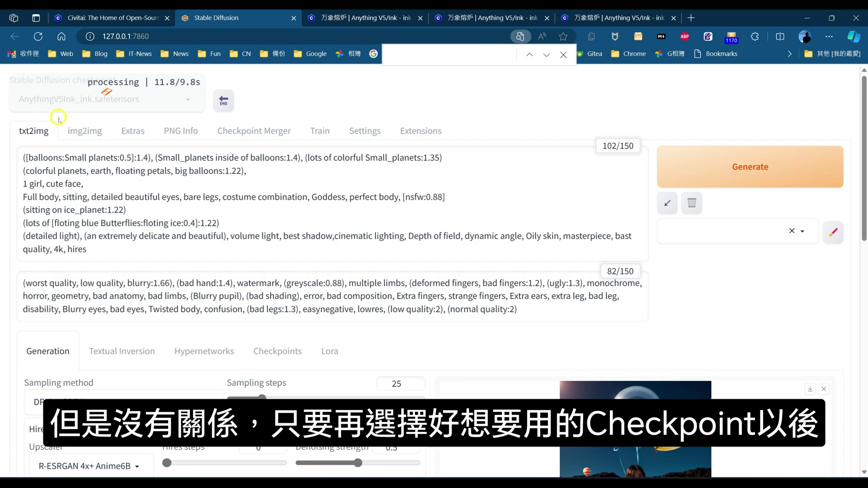
pyautogui.click(752, 176)
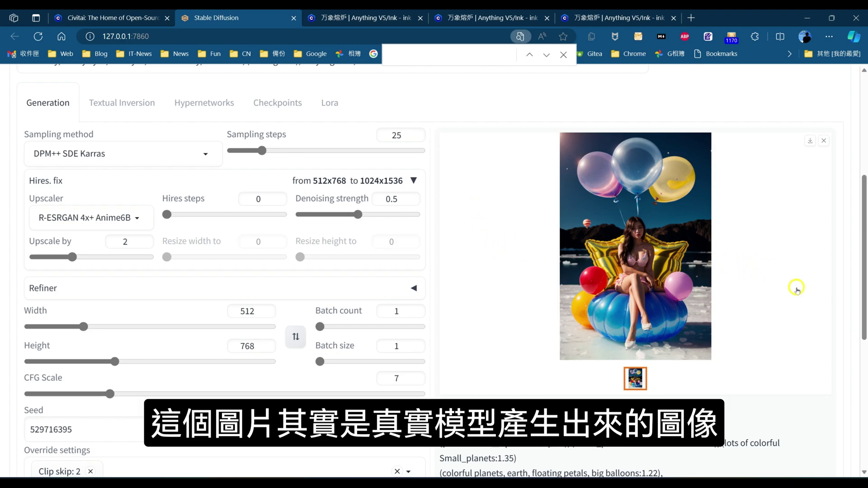
# Examine the WebUI's main feature pages, including img2img, Extras, PNG Info, Settings and Extensions.
pyautogui.scroll(5, 795, 287)
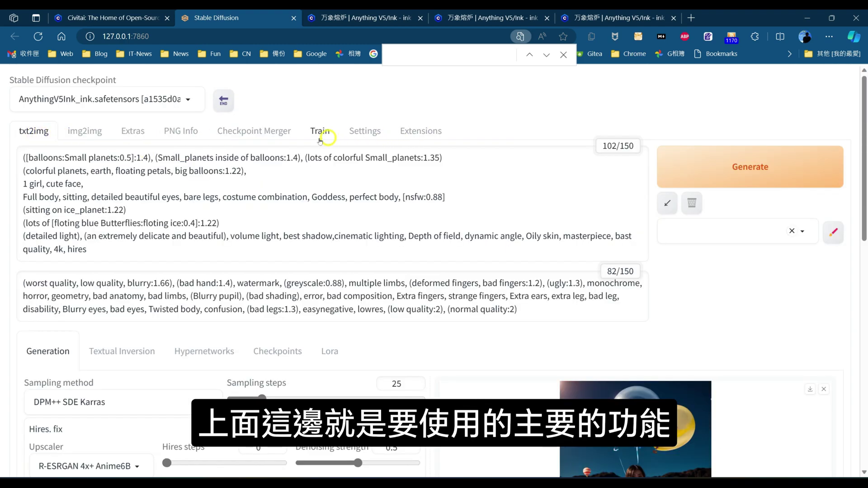
pyautogui.click(40, 151)
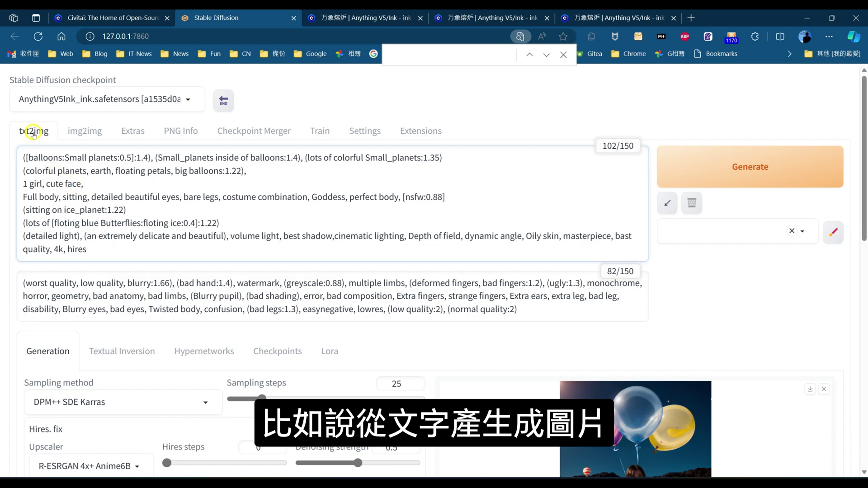
pyautogui.click(87, 135)
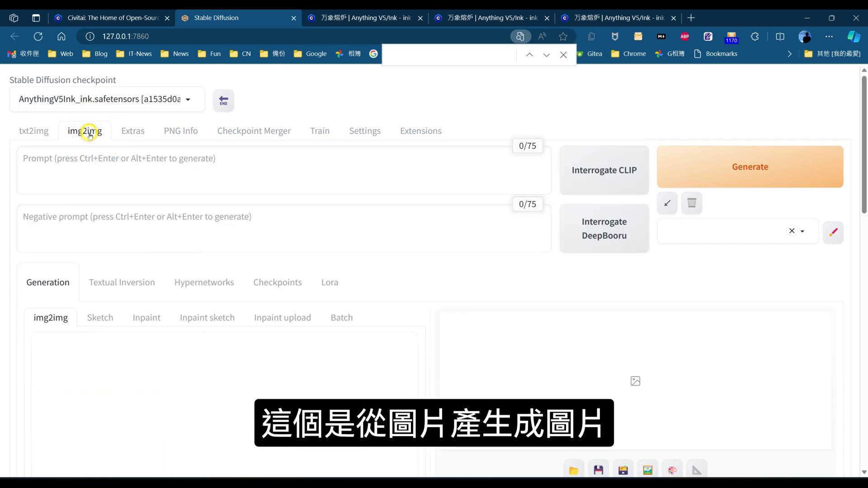
pyautogui.click(133, 130)
pyautogui.click(177, 129)
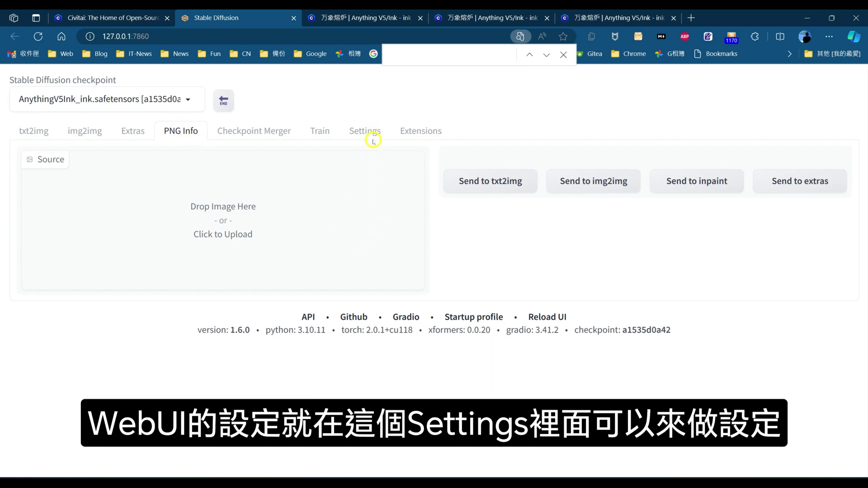
pyautogui.click(366, 130)
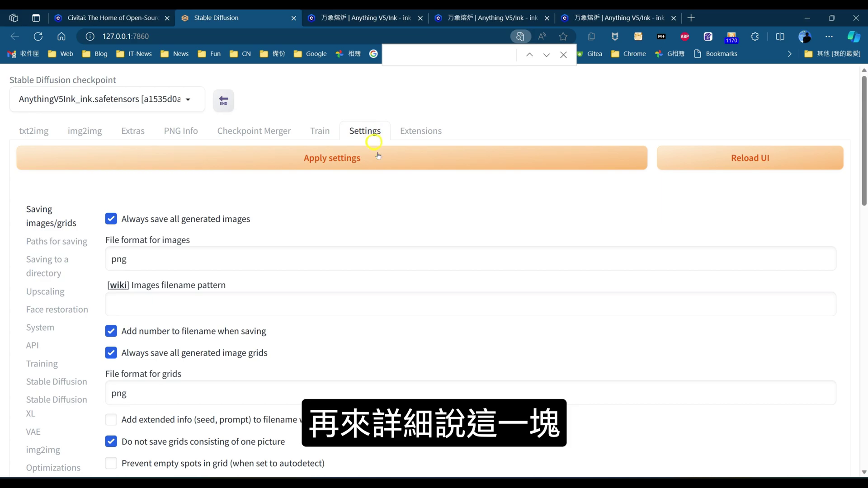
pyautogui.click(421, 131)
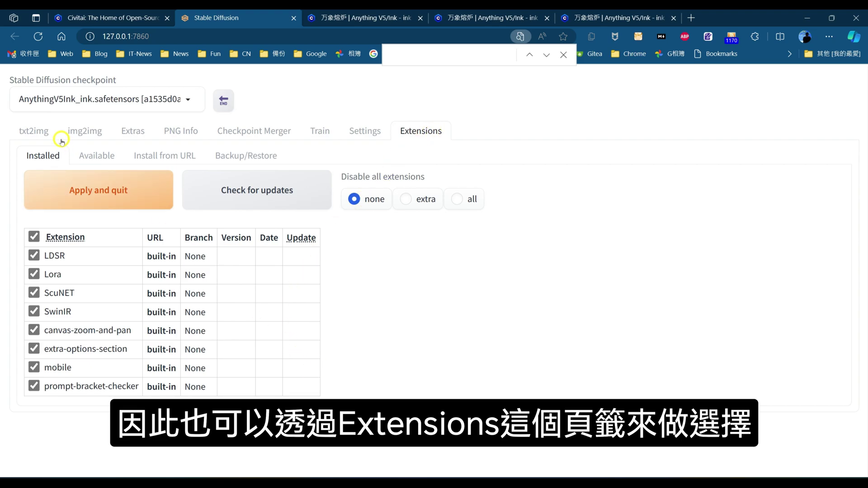
# Return to txt2img and examine the installed Textual Inversion, Checkpoints and Lora models.
pyautogui.click(34, 131)
pyautogui.scroll(-2, 439, 221)
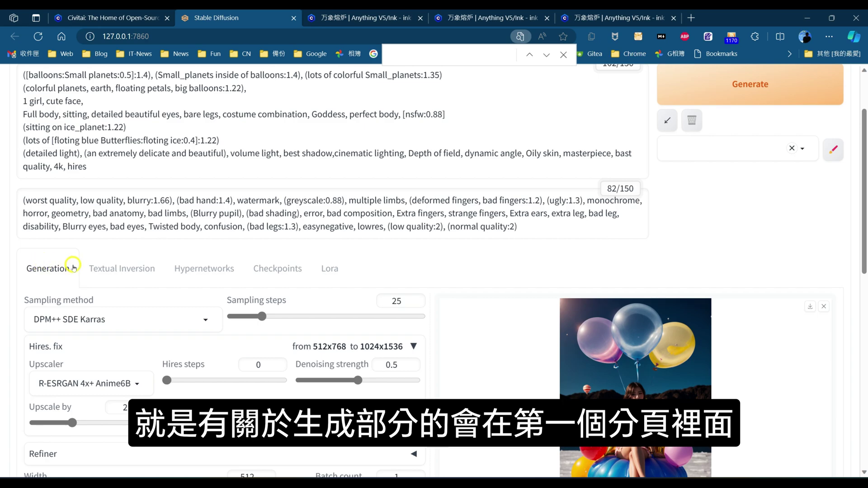
pyautogui.click(122, 272)
pyautogui.scroll(-3, 154, 317)
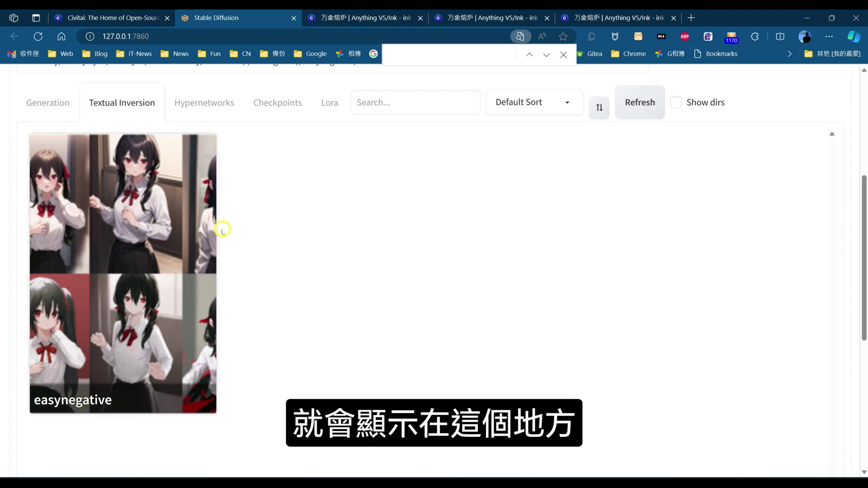
pyautogui.scroll(2, 368, 330)
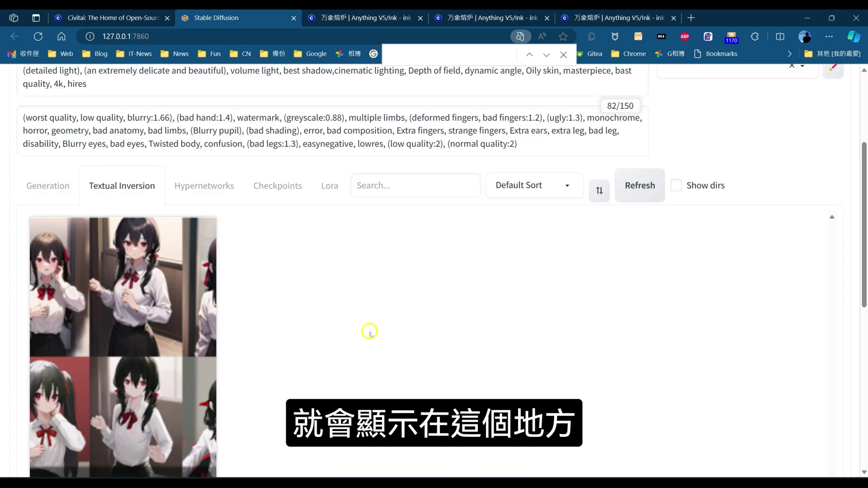
pyautogui.click(284, 187)
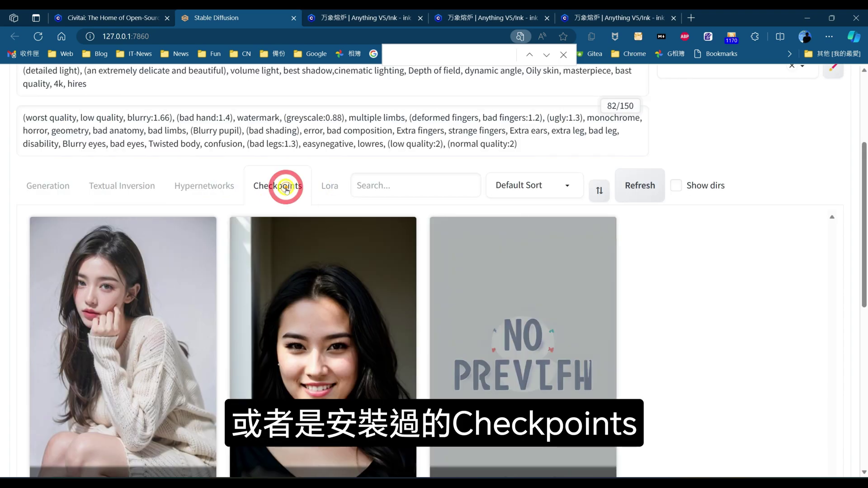
pyautogui.click(328, 185)
pyautogui.scroll(-5, 296, 273)
pyautogui.scroll(4, 361, 321)
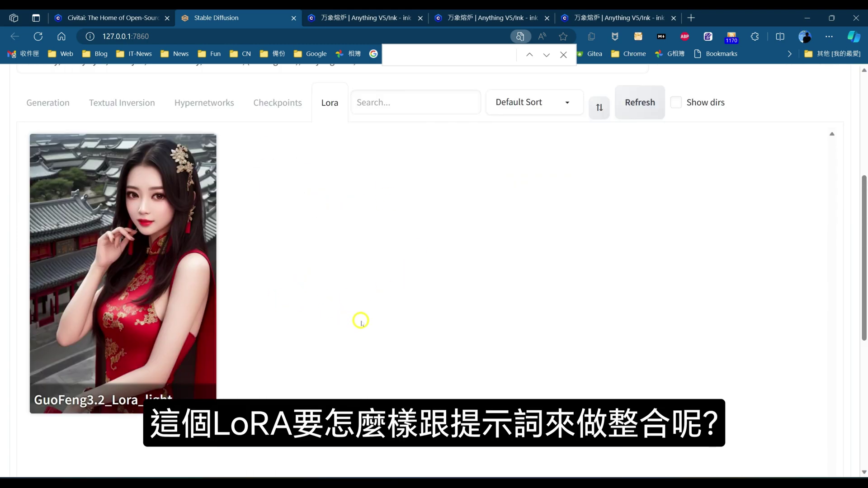
# Add a comma after "hires" in the prompt, insert the GuoFeng3.2_Lora_light LoRA there, and highlight the inserted tag.
pyautogui.scroll(5, 347, 217)
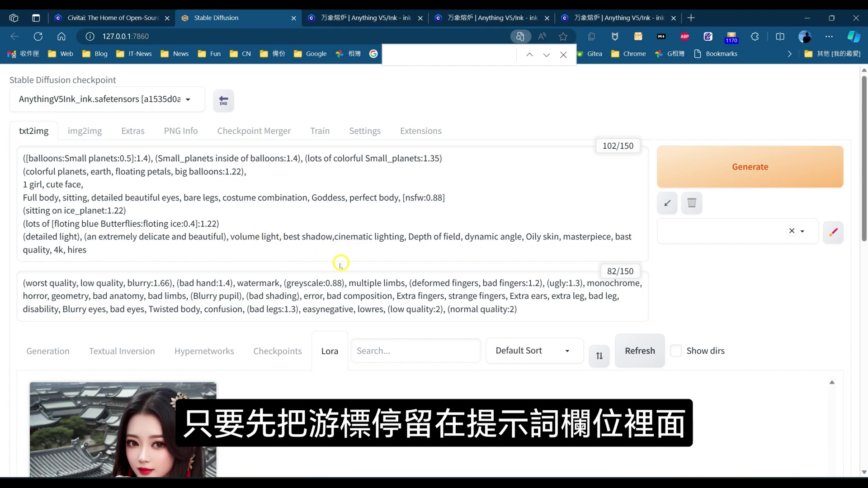
pyautogui.click(131, 247)
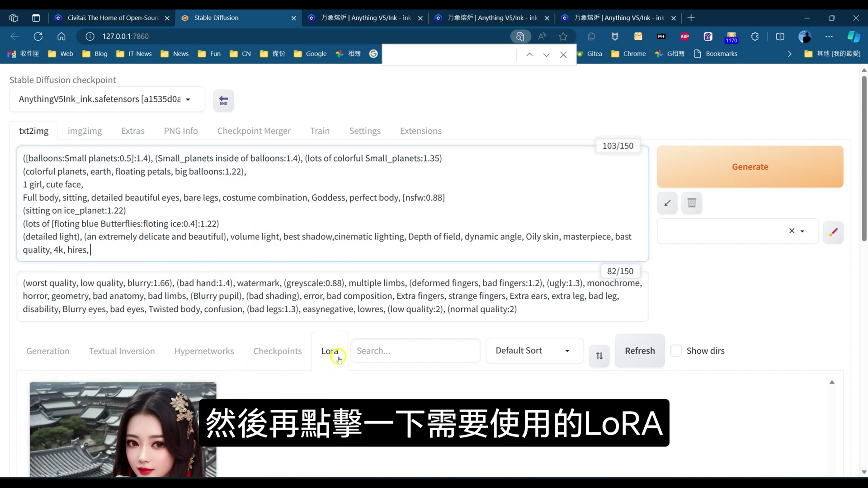
pyautogui.click(116, 426)
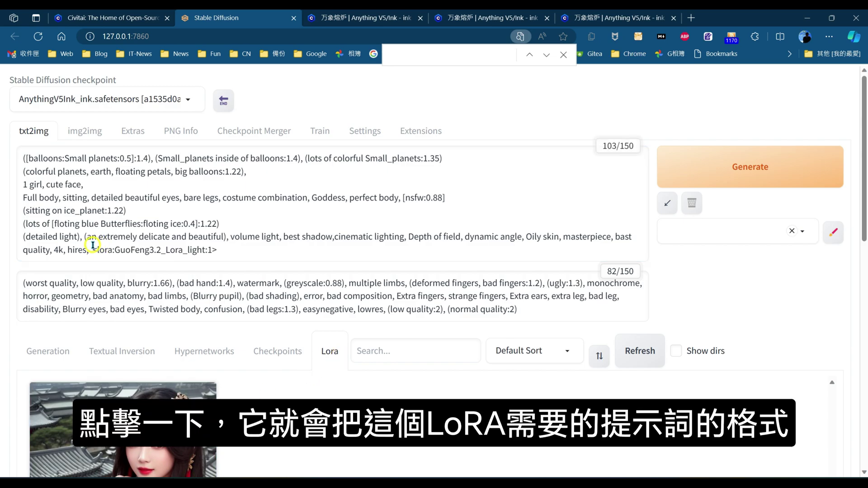
pyautogui.moveTo(91, 251); pyautogui.dragTo(232, 250)
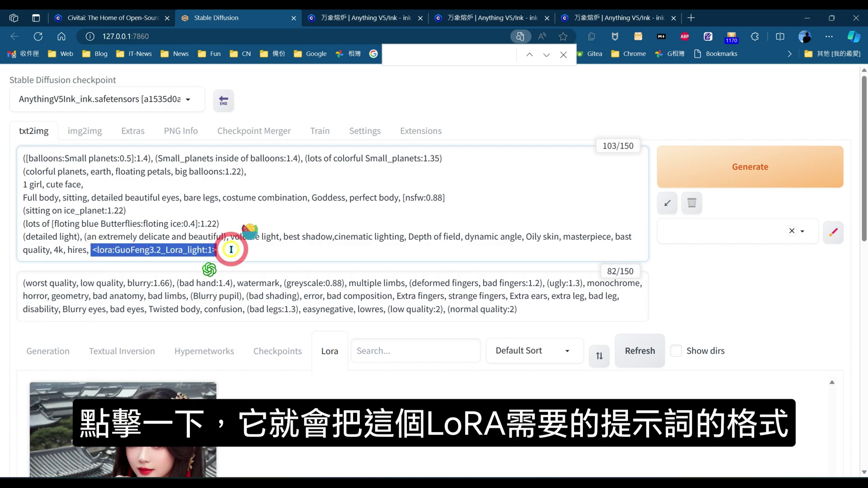
pyautogui.click(236, 249)
pyautogui.click(159, 224)
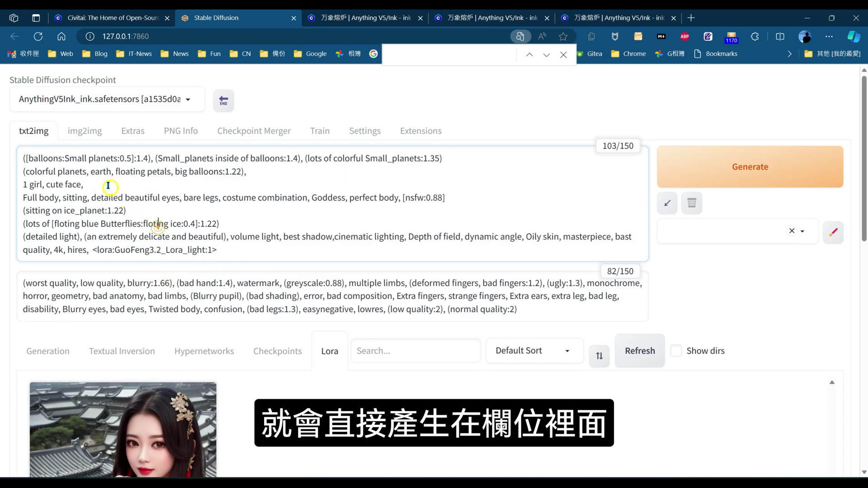
# Switch to the Obsidian note and review its 下載Checkpoint and 下載LoRA sections, including the Model Browser search settings.
pyautogui.scroll(-8, 292, 276)
pyautogui.scroll(8, 316, 226)
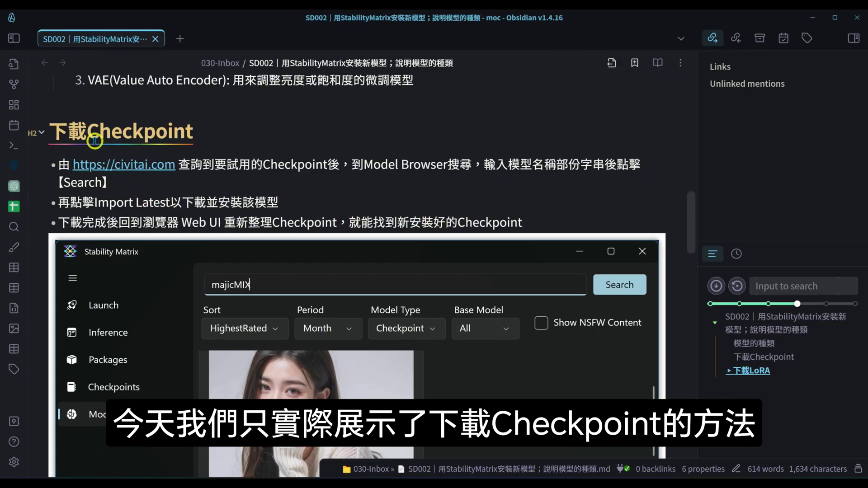
pyautogui.scroll(-10, 426, 371)
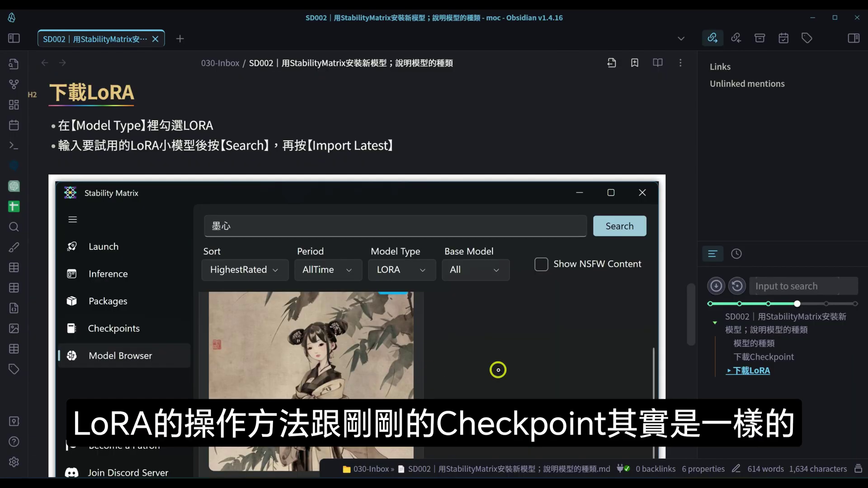
pyautogui.scroll(5, 508, 365)
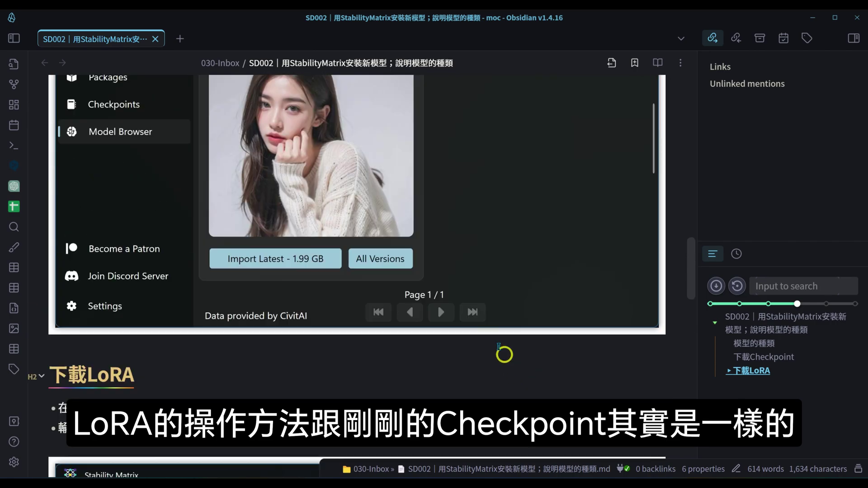
pyautogui.scroll(-5, 498, 283)
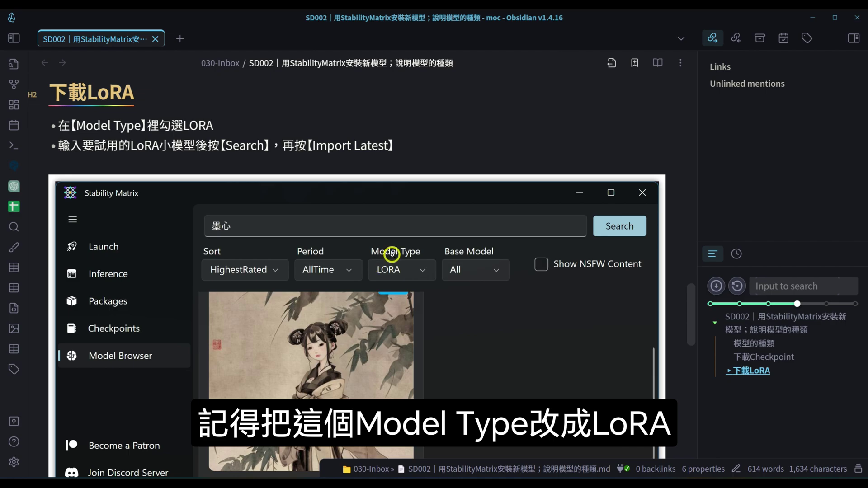
pyautogui.scroll(-2, 514, 323)
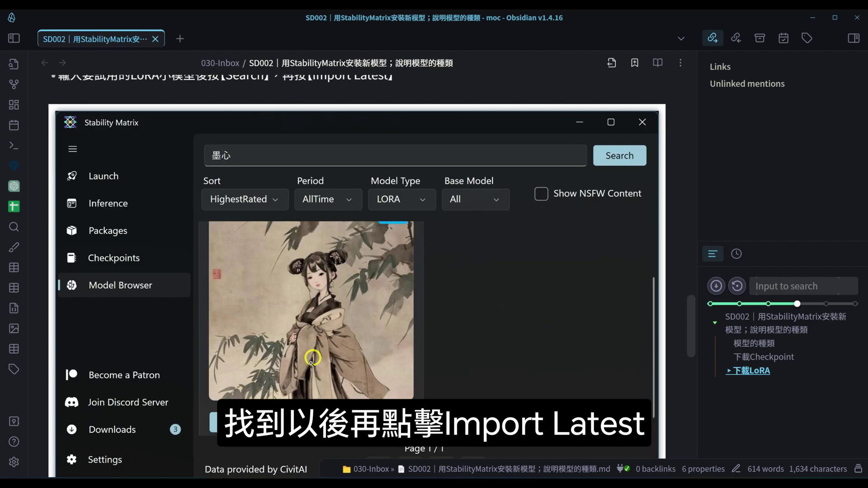
pyautogui.scroll(10, 425, 299)
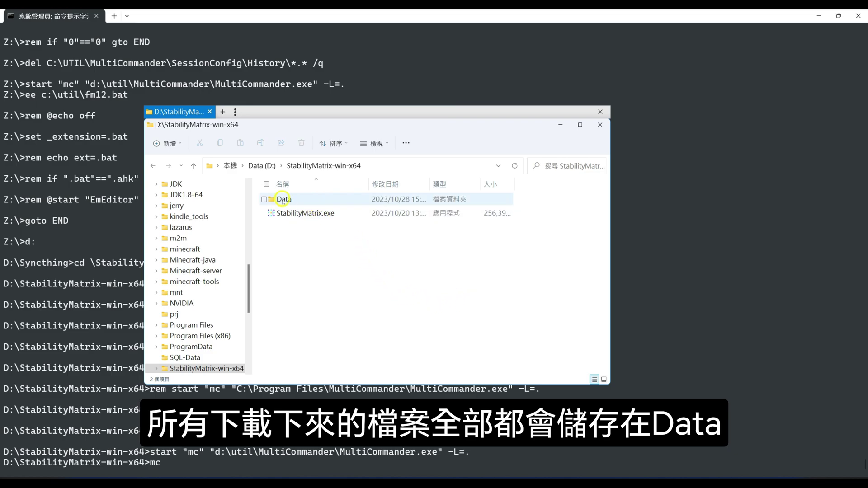
# In File Explorer, open the Data\Models\StableDiffusion folder of StabilityMatrix-win-x64 to examine the downloaded checkpoint files.
pyautogui.doubleClick(311, 198)
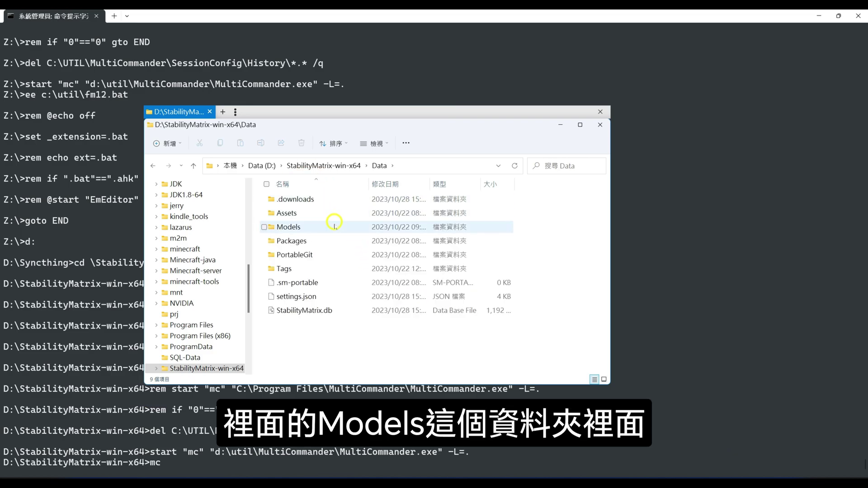
pyautogui.doubleClick(323, 227)
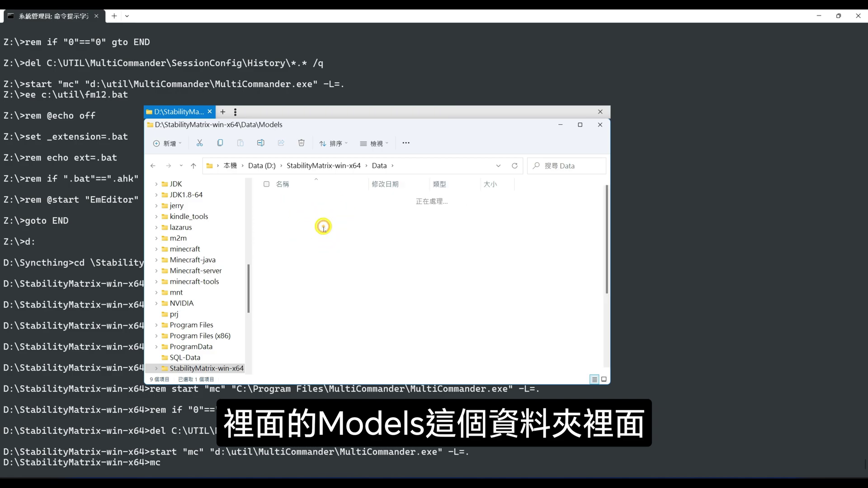
pyautogui.scroll(-3, 338, 242)
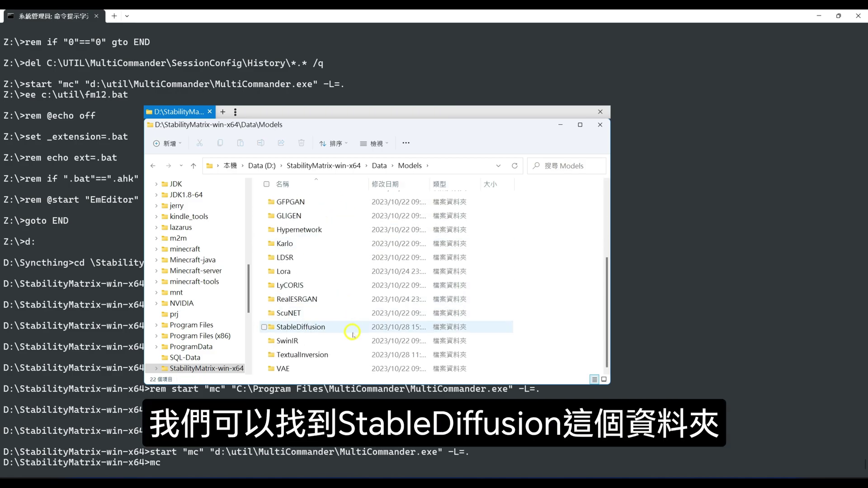
pyautogui.doubleClick(320, 326)
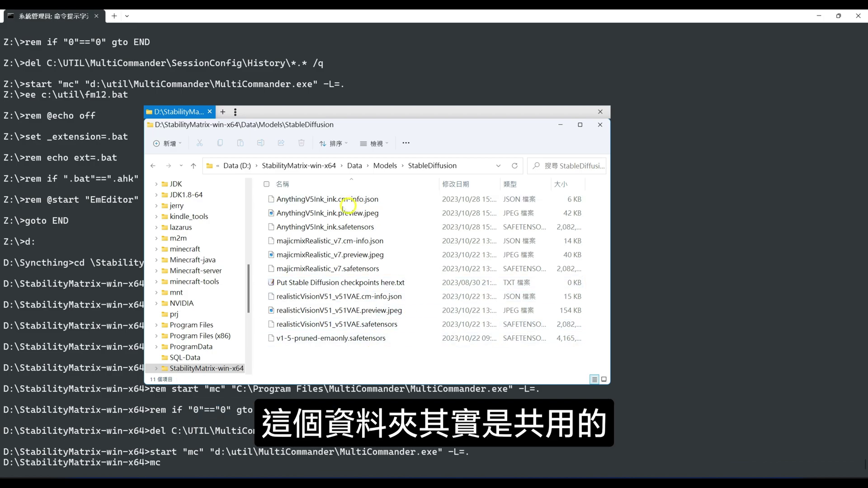
# Go back to the Data folder and open Packages to check which WebUI packages are installed.
pyautogui.click(355, 165)
pyautogui.click(313, 241)
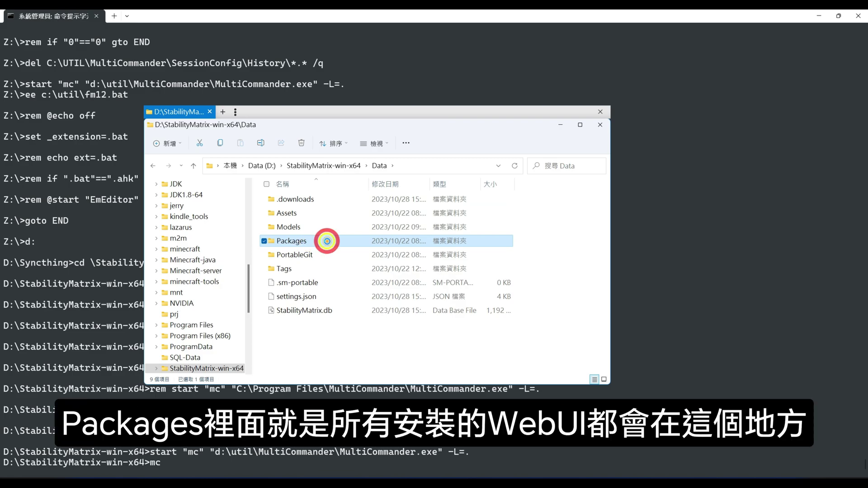
pyautogui.doubleClick(328, 243)
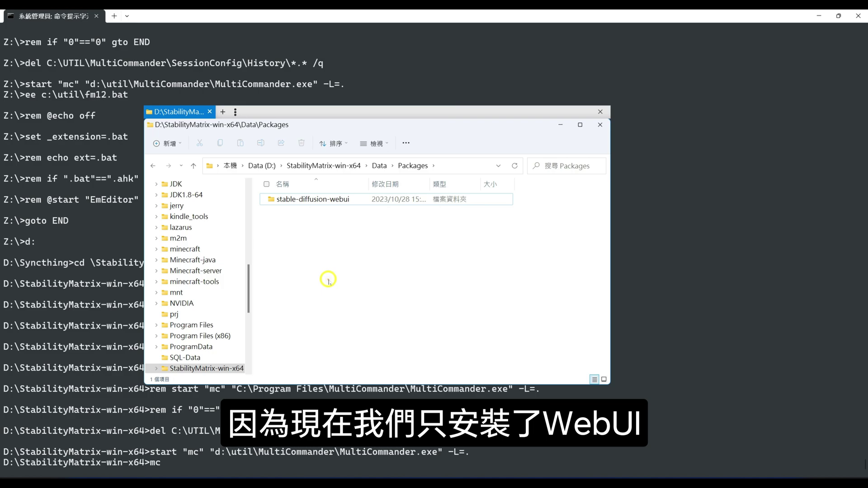
pyautogui.click(329, 280)
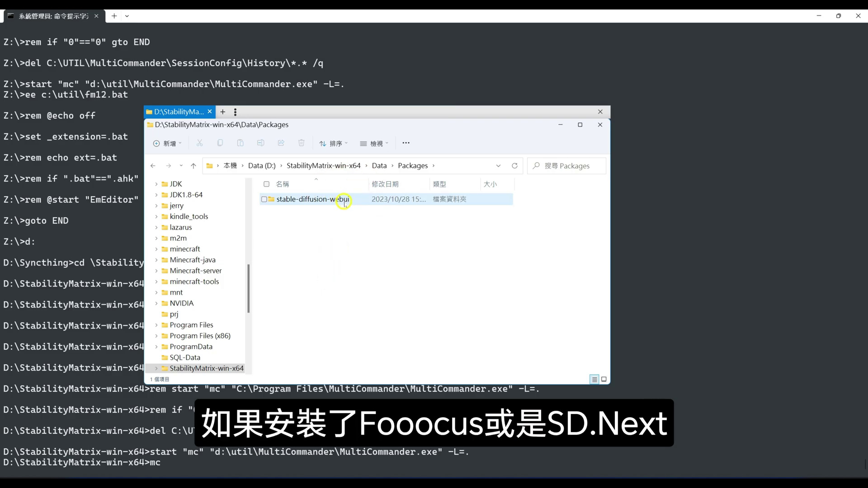
# Open the models folder inside the stable-diffusion-webui package folder to examine its model subfolders.
pyautogui.click(348, 261)
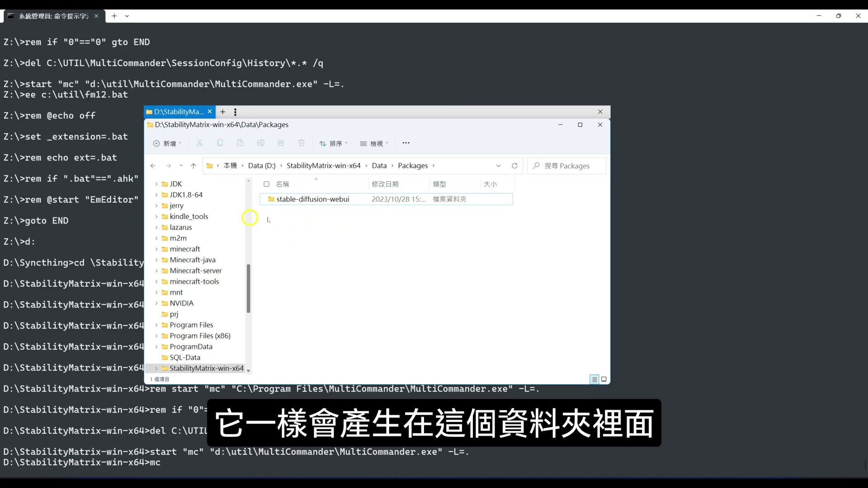
pyautogui.doubleClick(299, 199)
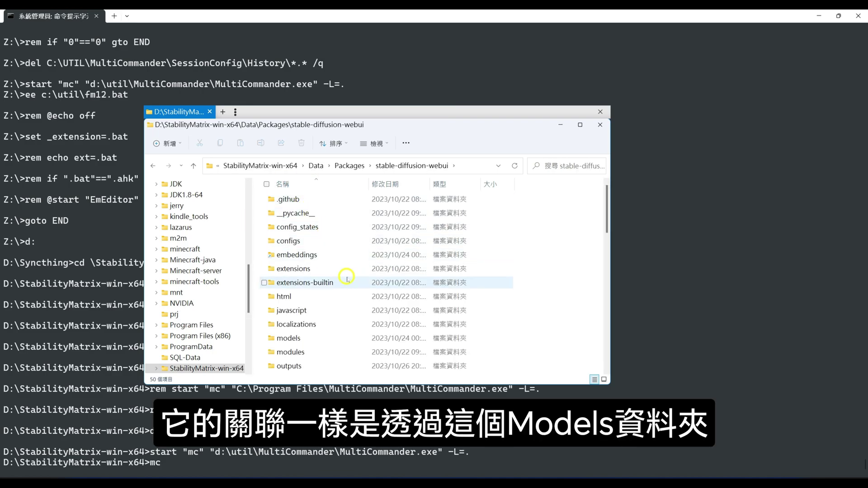
pyautogui.scroll(-1, 346, 278)
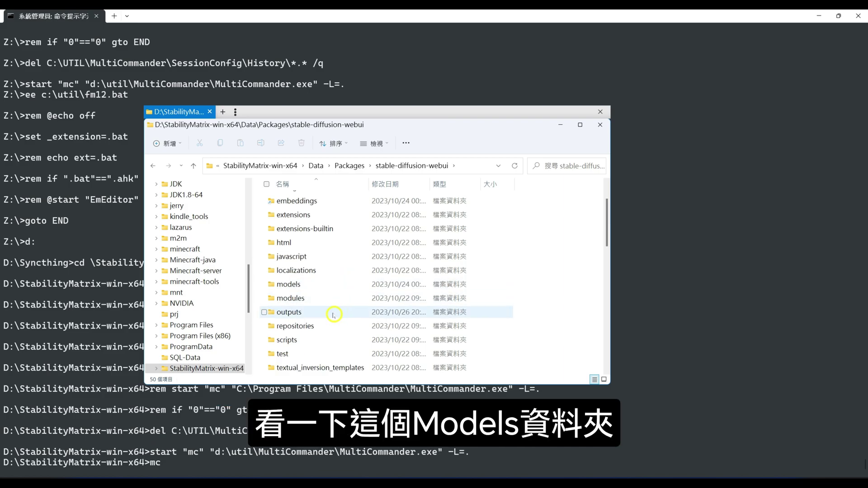
pyautogui.click(307, 284)
pyautogui.doubleClick(312, 283)
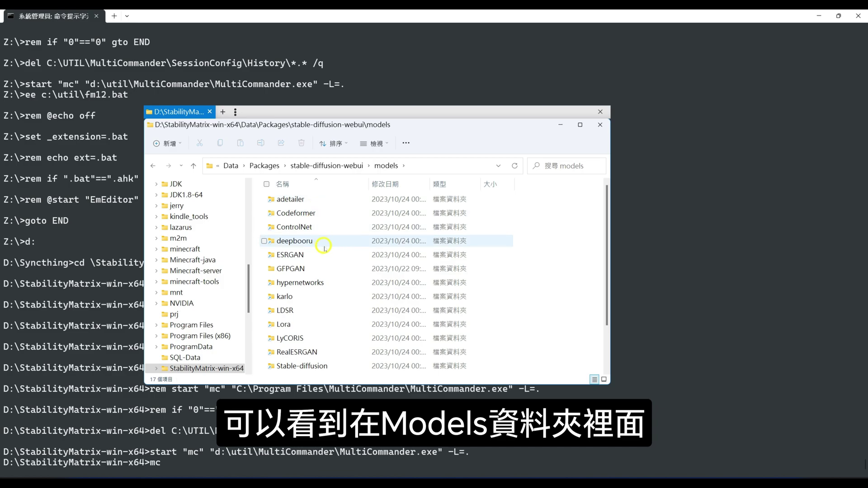
# Open the package's Stable-diffusion models folder and widen the name column so the full checkpoint file names can be read.
pyautogui.scroll(-1, 323, 246)
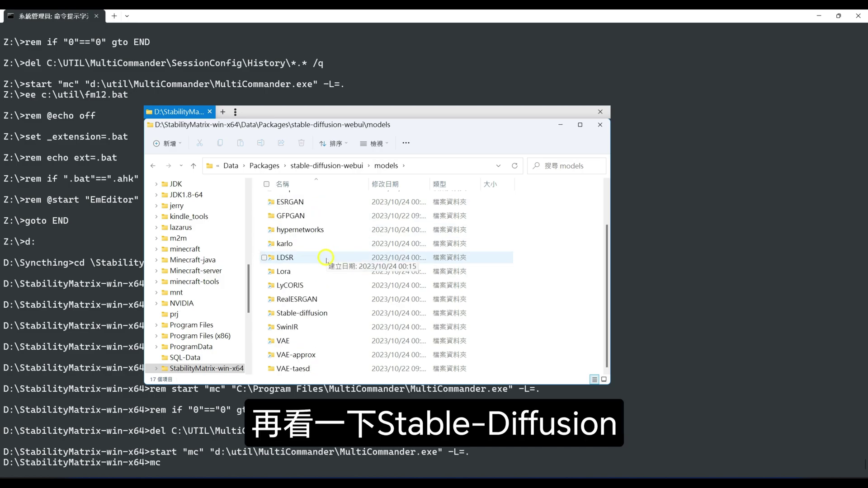
pyautogui.doubleClick(319, 314)
pyautogui.moveTo(369, 185); pyautogui.dragTo(416, 187)
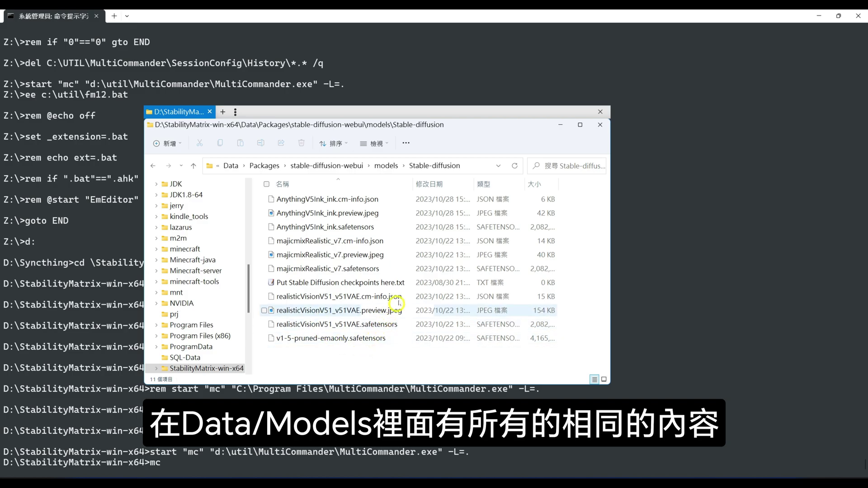
# Inspect majicmixRealistic_v7.safetensors, and switch to the command prompt to list the stable-diffusion-webui\models directory with its link targets.
pyautogui.click(376, 270)
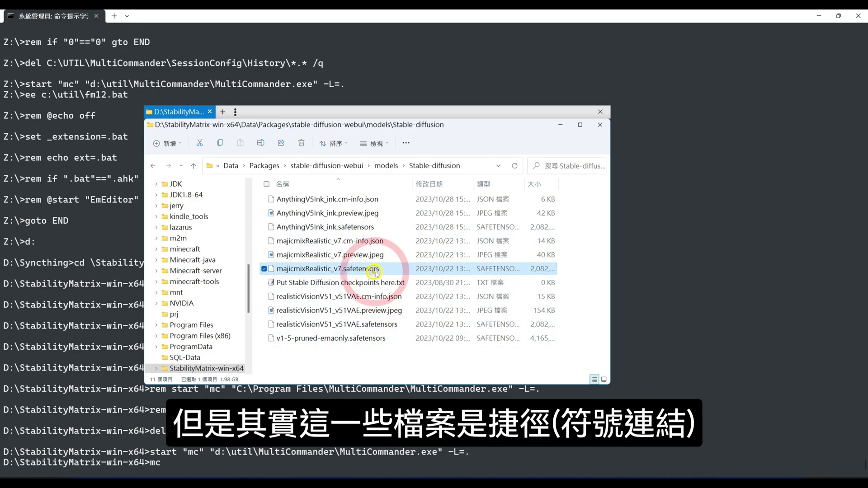
pyautogui.rightClick(377, 270)
pyautogui.click(209, 446)
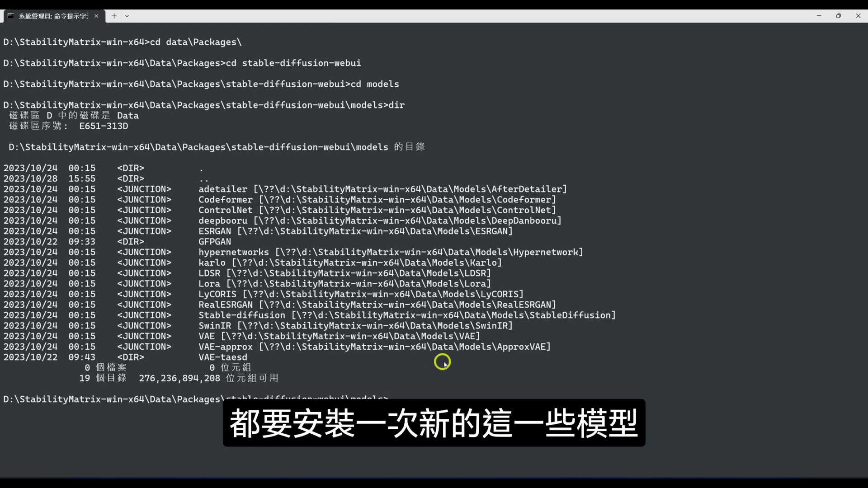
# Switch to the Obsidian note and review its title and the reasons for using StabilityMatrix.
pyautogui.hotkey('alt', 'Tab')
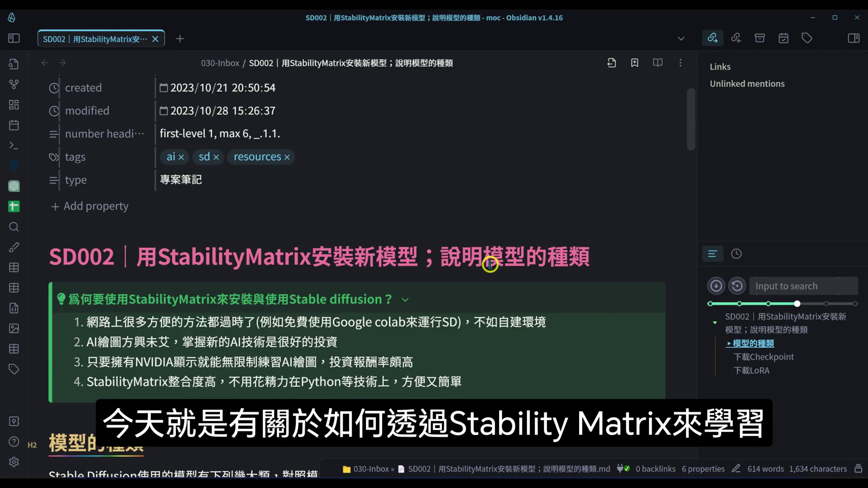
pyautogui.scroll(-2, 471, 264)
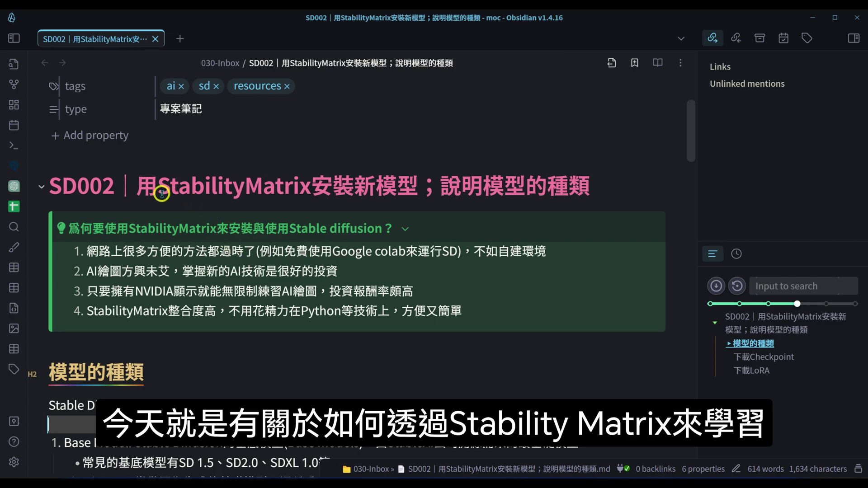